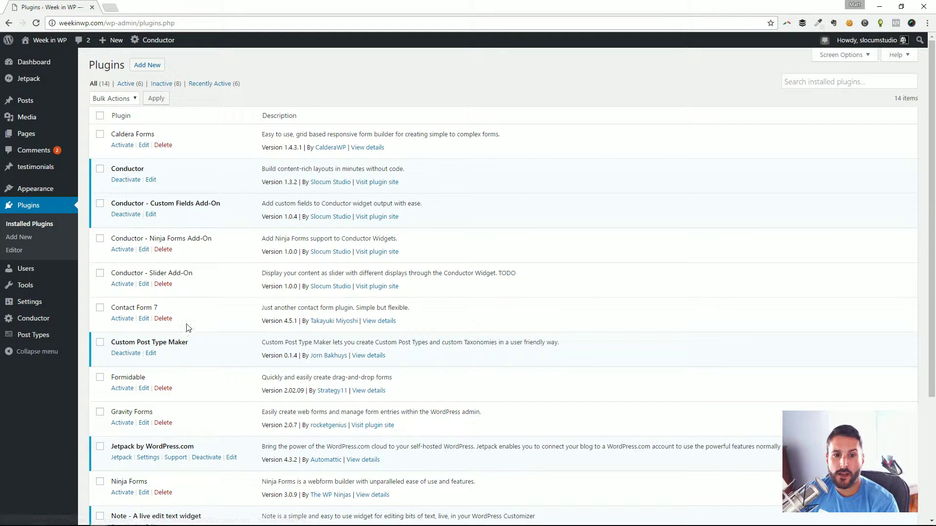
- Open the Add Plugins page from the installed plugins list
click(148, 67)
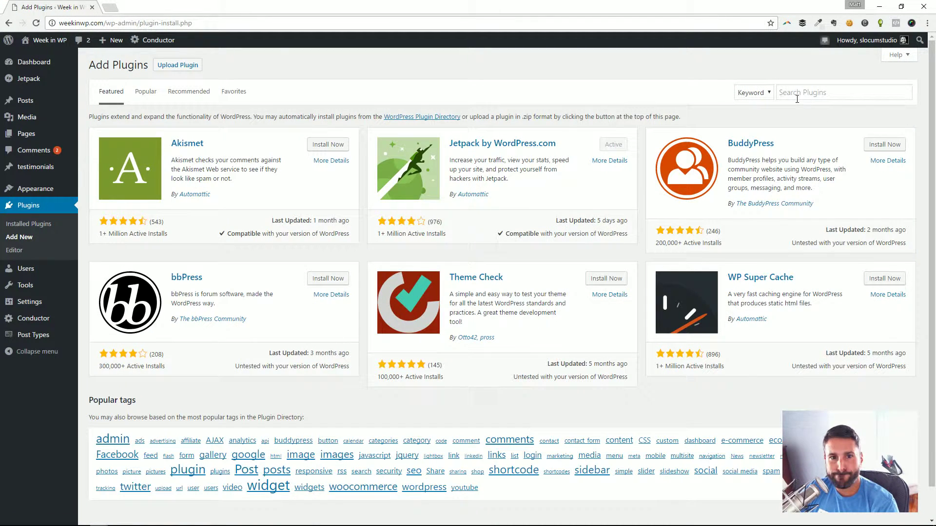
- List the Popular plugins and scroll down to the installed Contact Form 7 card
click(145, 92)
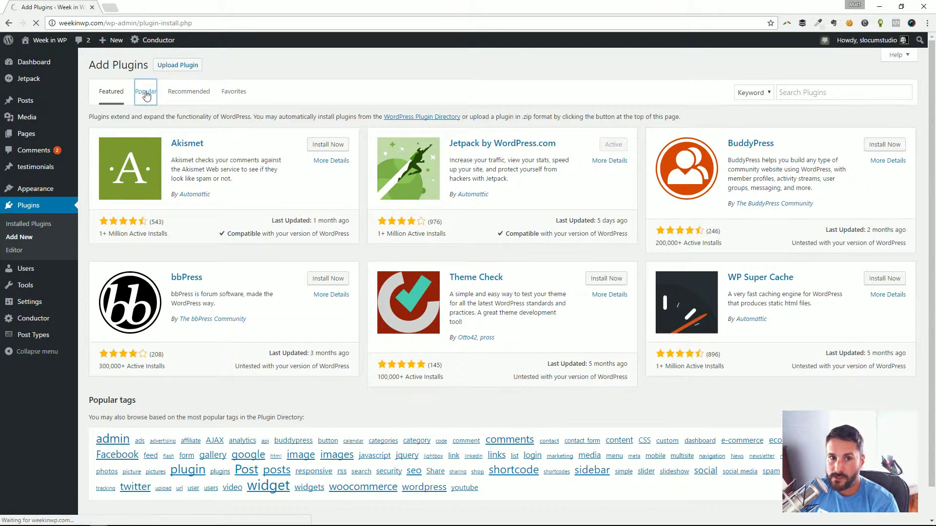
scroll(349, 208, down, 4)
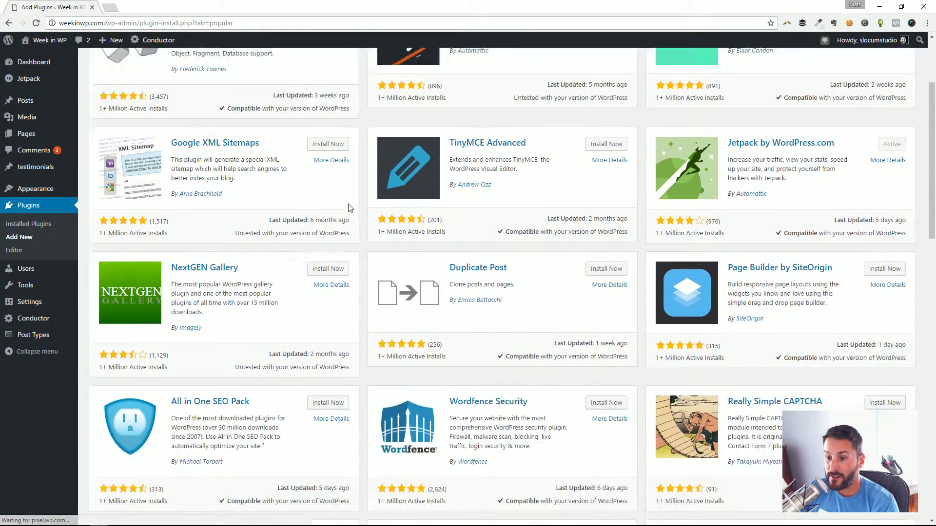
scroll(349, 208, down, 3)
scroll(383, 191, down, 7)
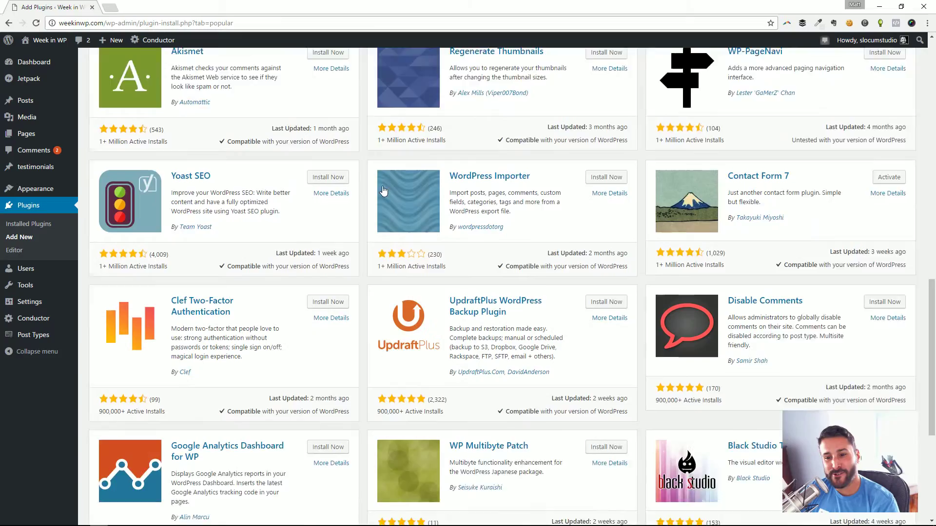
scroll(383, 191, down, 4)
scroll(383, 191, up, 14)
scroll(587, 262, up, 5)
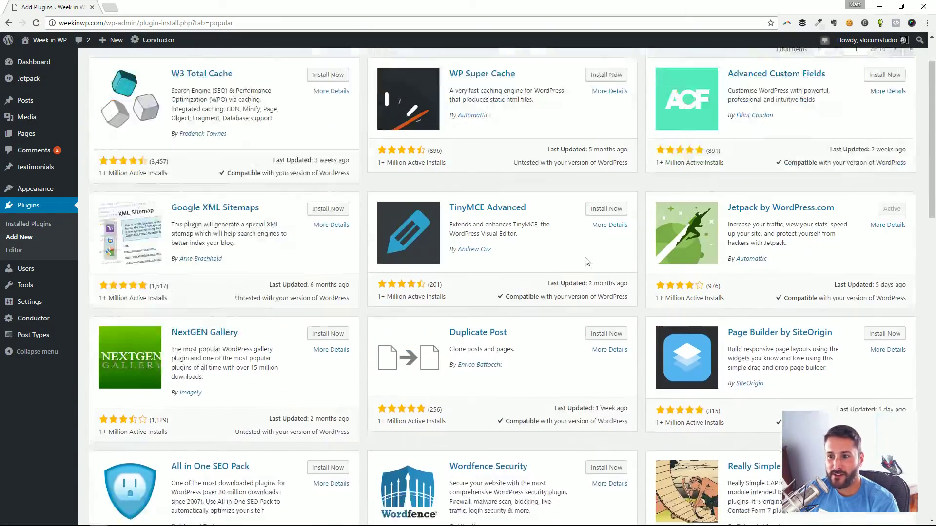
scroll(396, 210, down, 5)
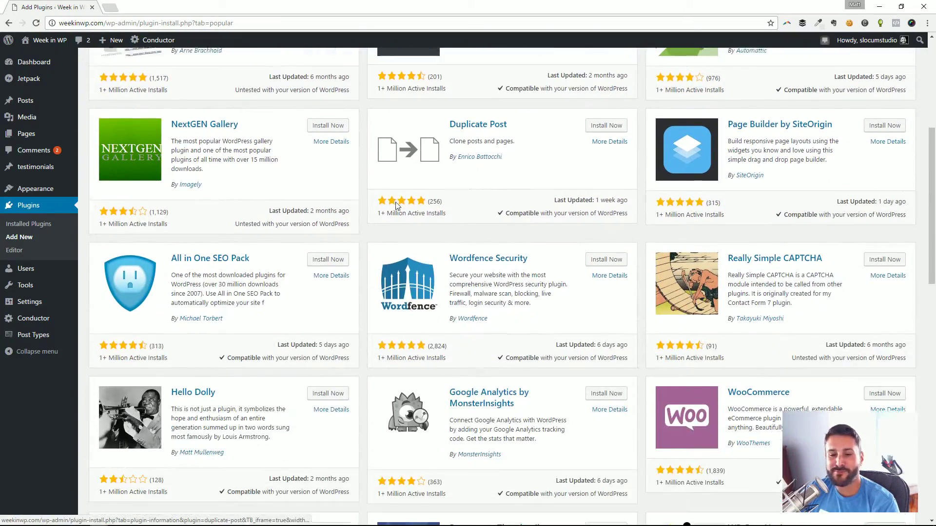
scroll(396, 210, down, 6)
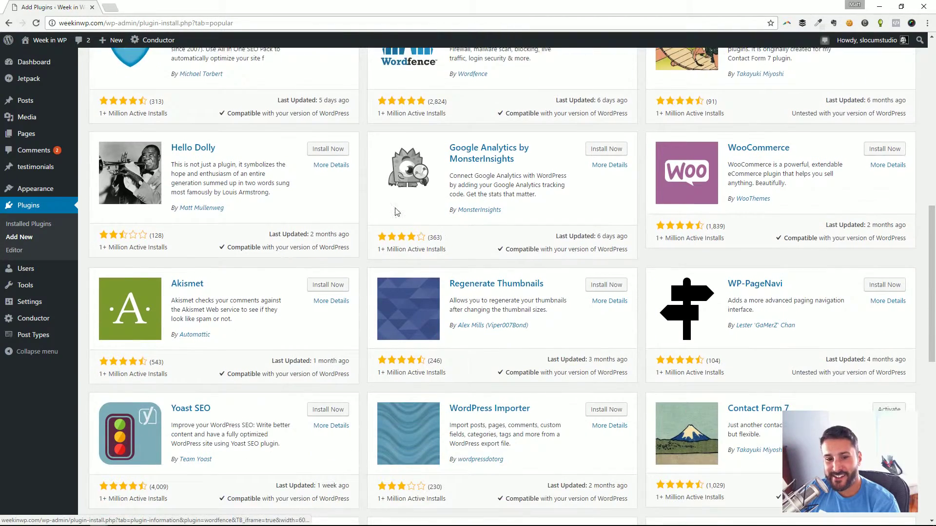
scroll(747, 383, down, 1)
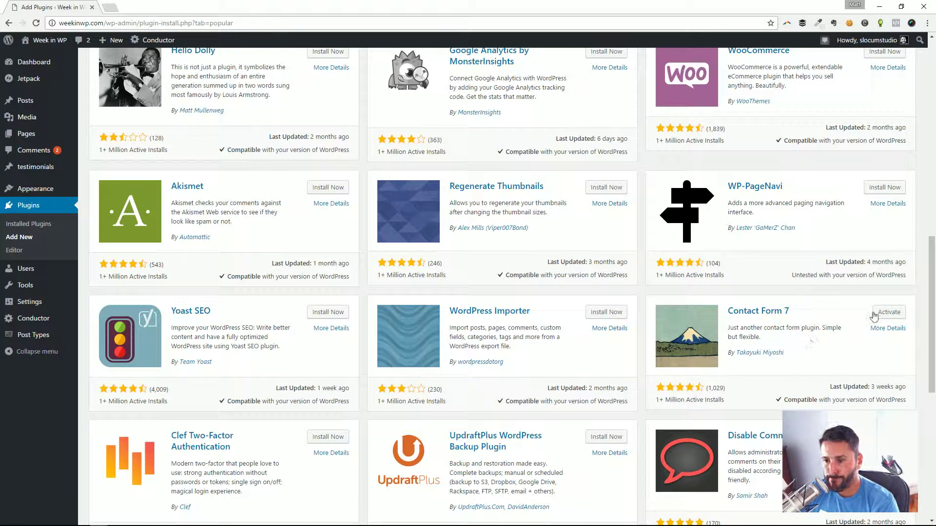
- Activate Contact Form 7 and open its Settings, which list Contact form 1
click(888, 313)
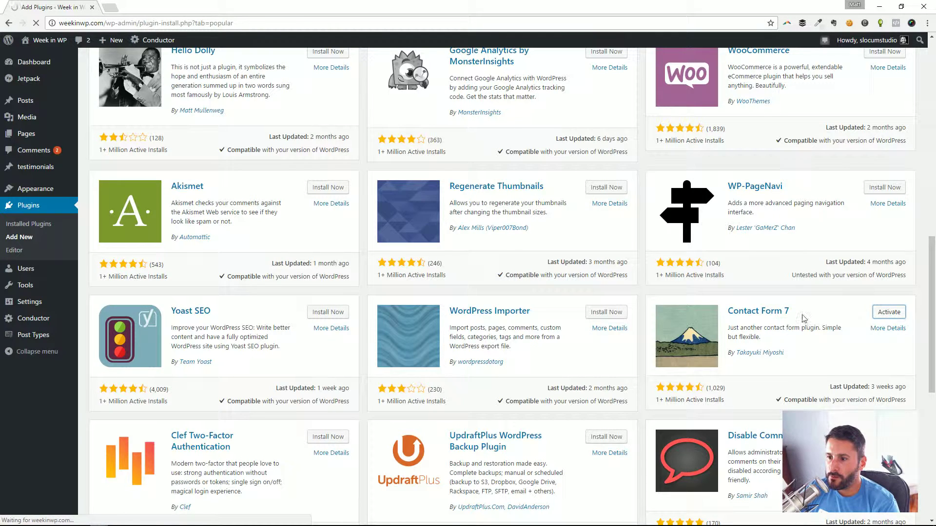
scroll(305, 258, down, 4)
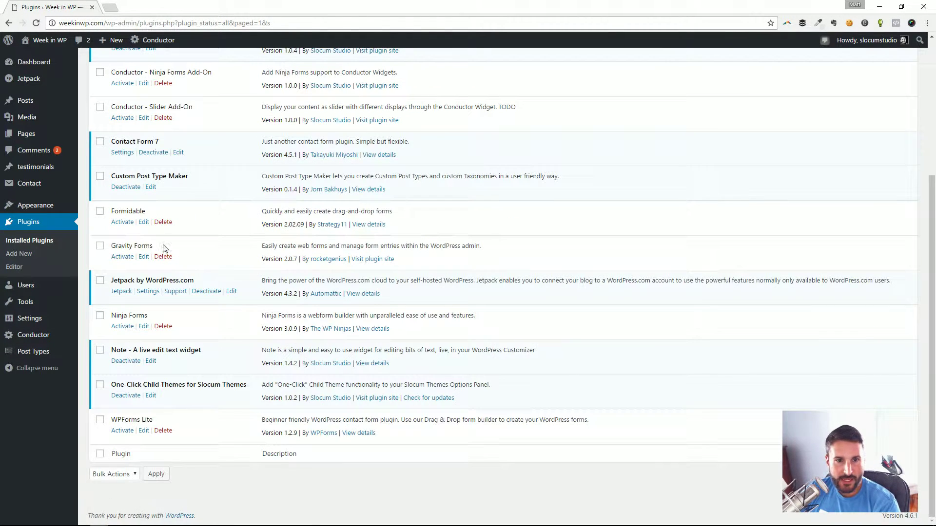
click(122, 152)
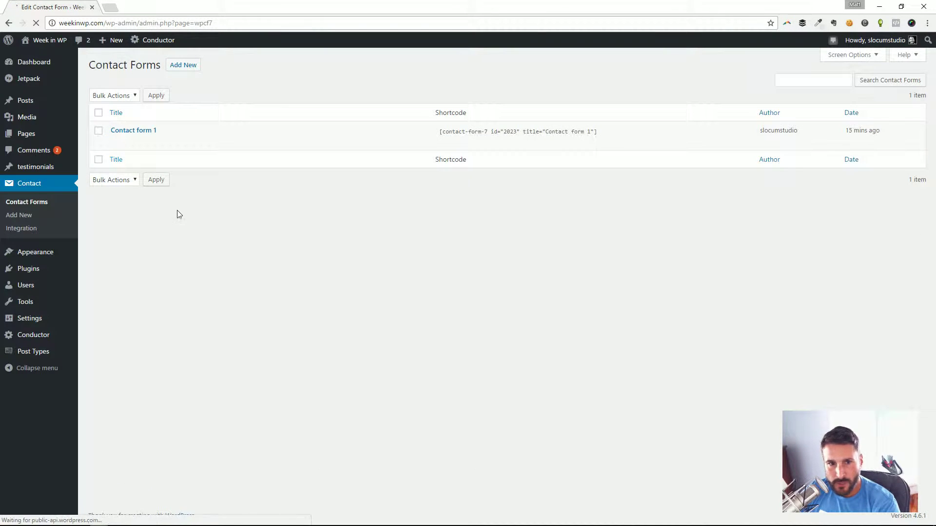
mouse_move(117, 142)
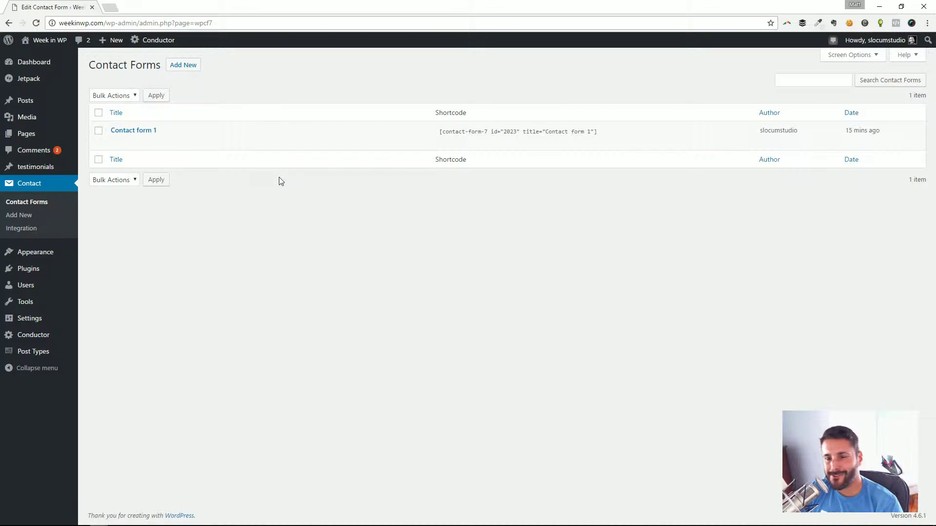
- Paste the Contact form 1 shortcode into the Home Page and update it
click(441, 133)
key(ctrl+c)
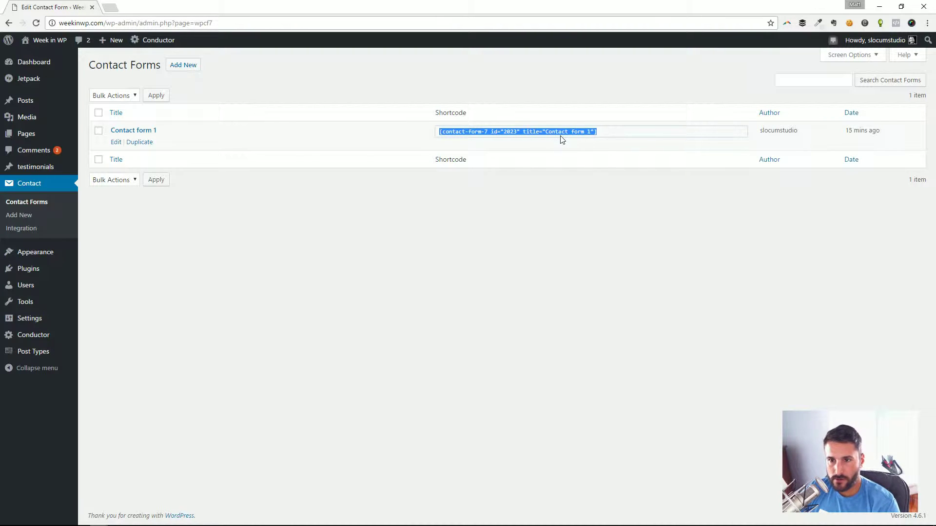
click(137, 141)
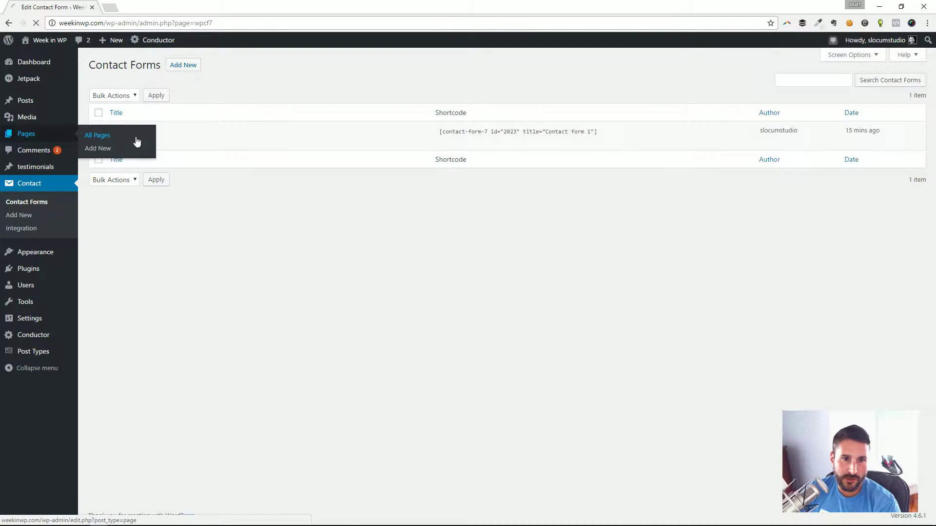
scroll(163, 385, down, 5)
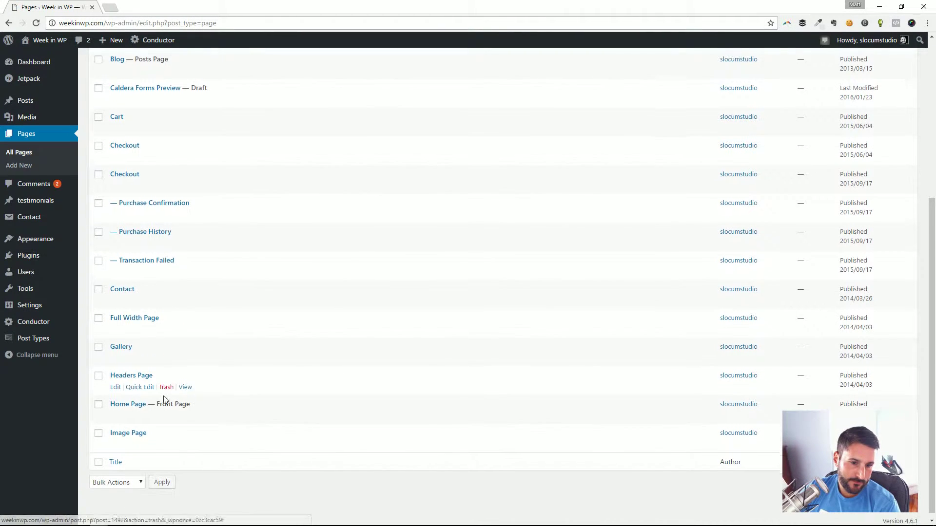
click(117, 411)
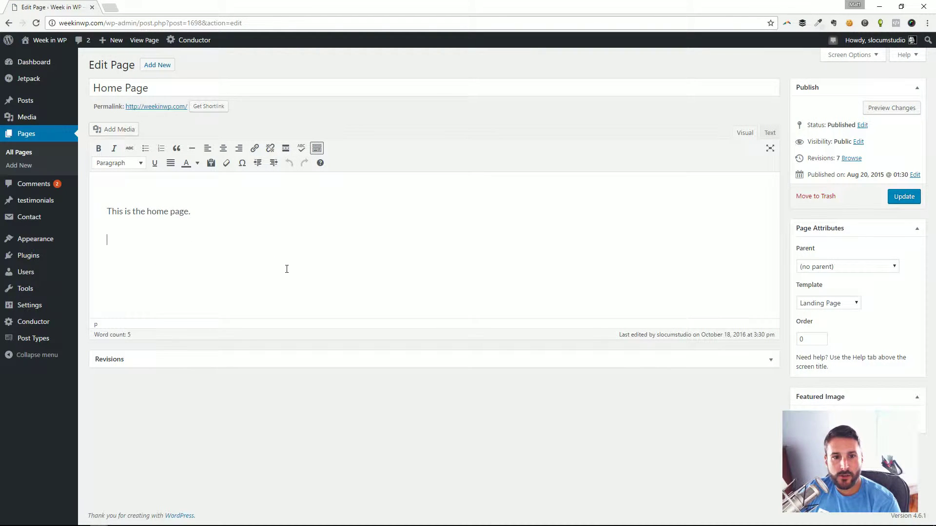
key(ctrl+v)
click(900, 198)
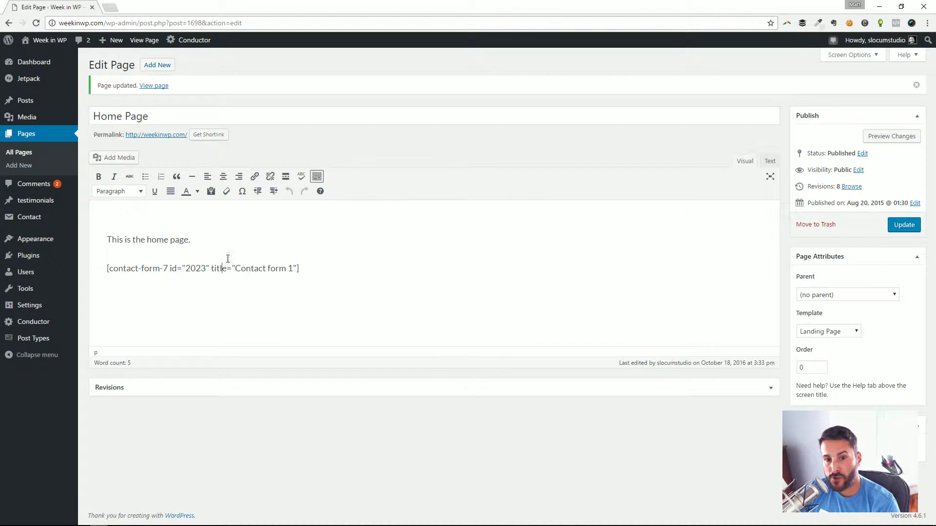
- View the updated Home Page on the live site via its permalink
click(875, 58)
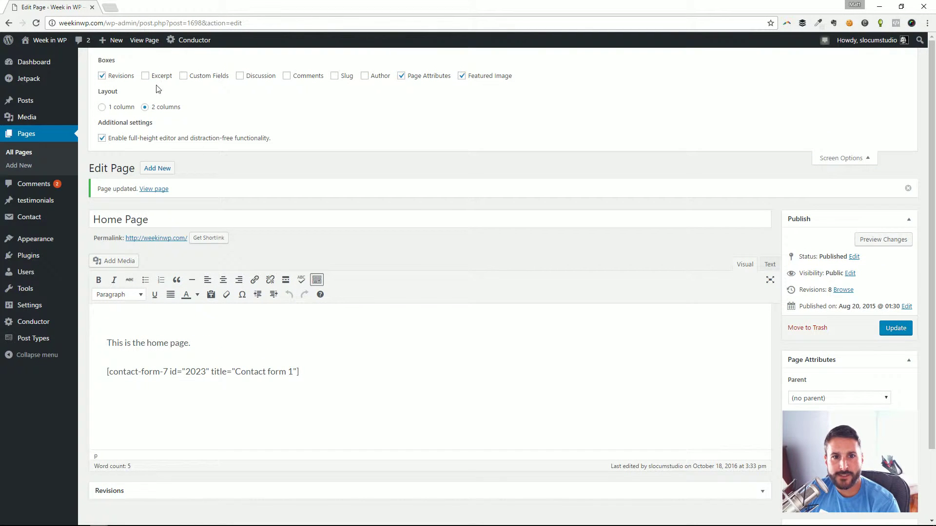
click(854, 158)
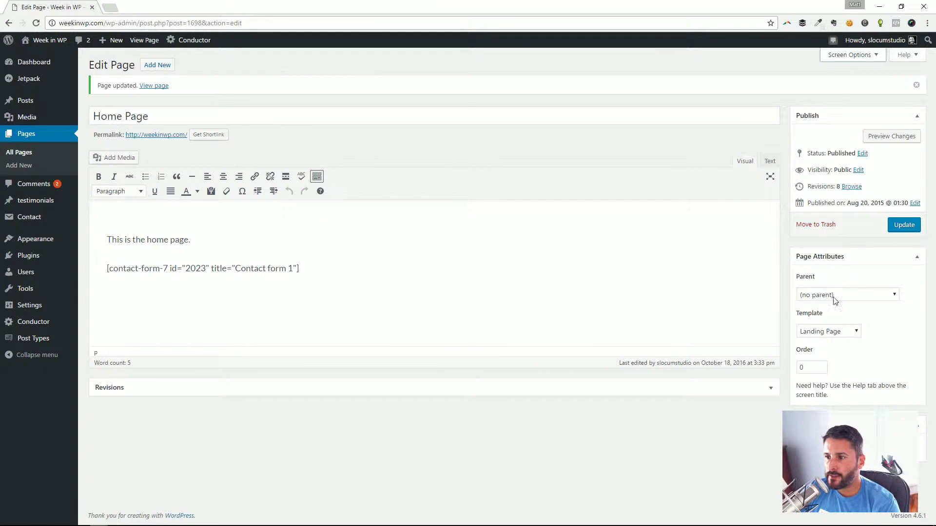
click(174, 136)
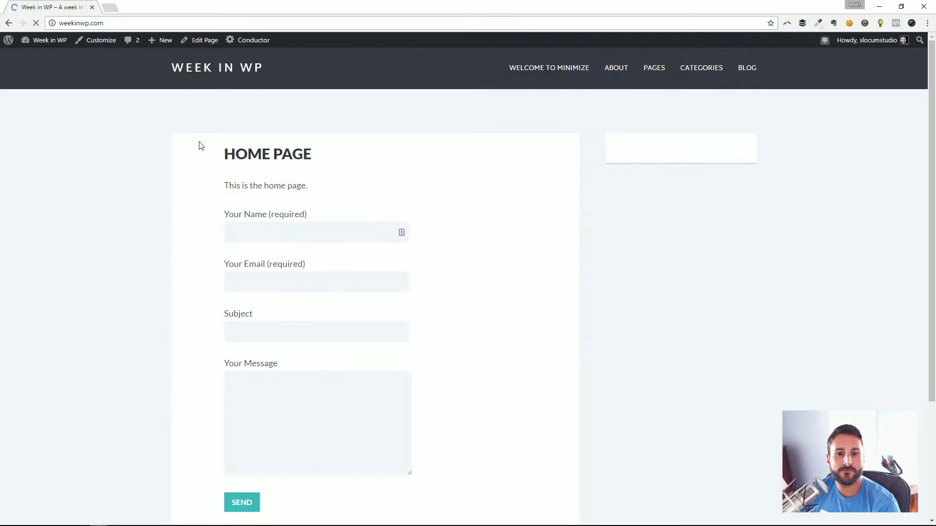
scroll(321, 206, down, 2)
click(266, 142)
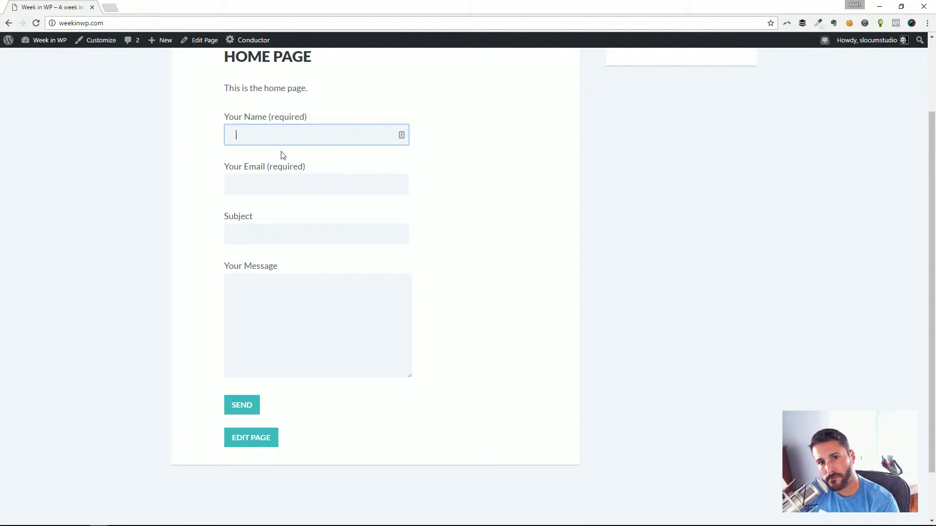
click(304, 282)
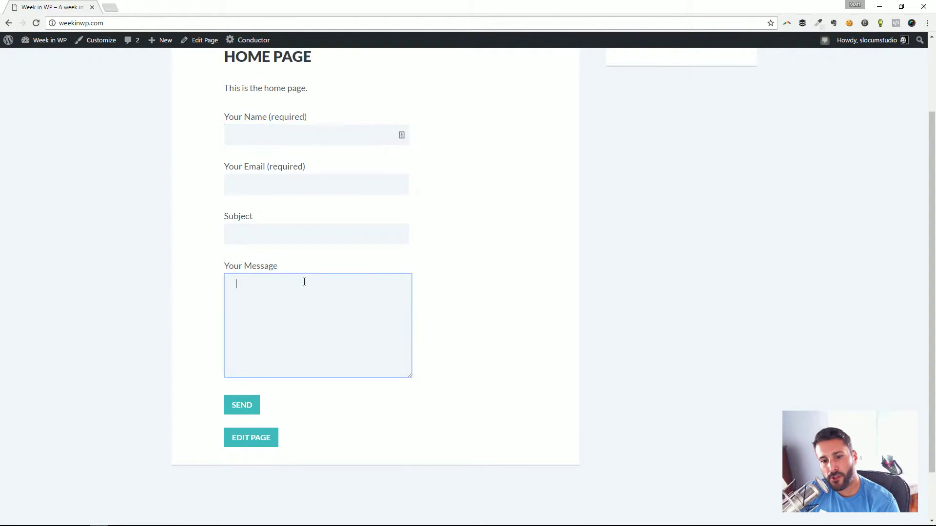
click(200, 41)
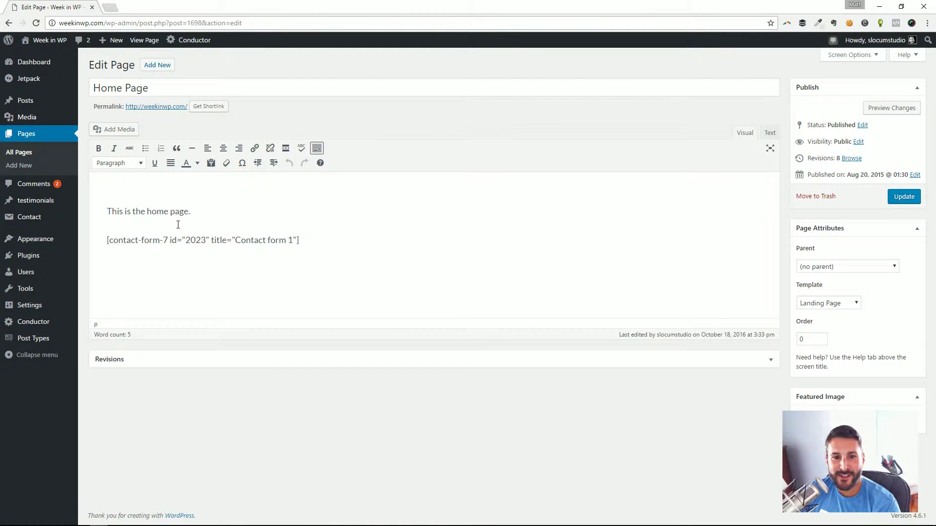
mouse_move(43, 218)
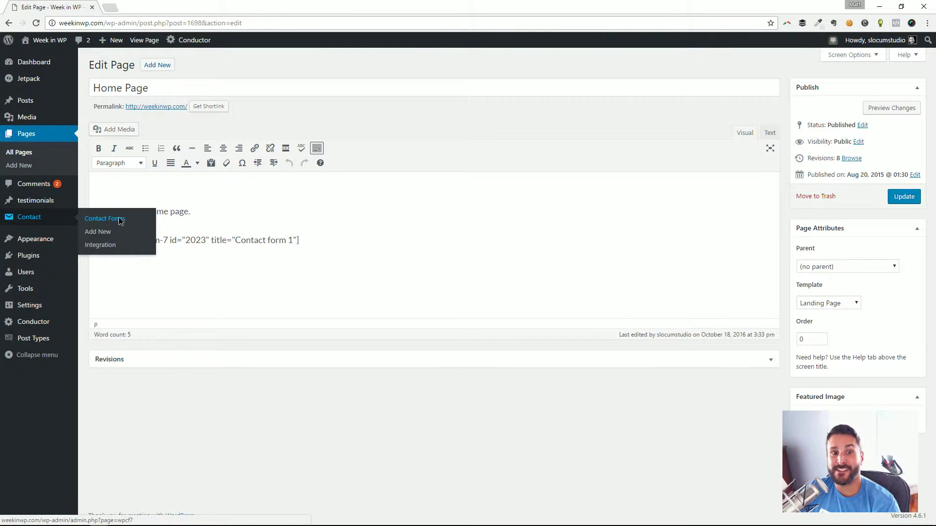
click(119, 220)
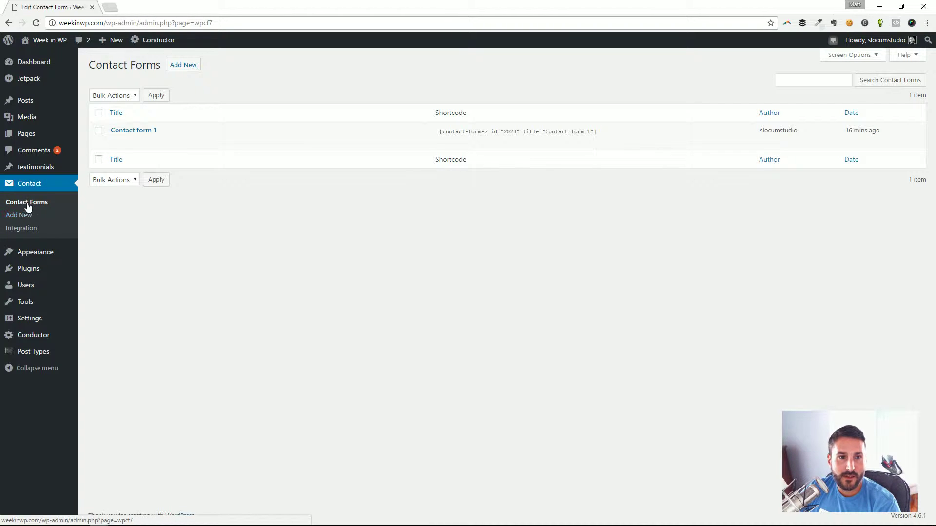
click(116, 142)
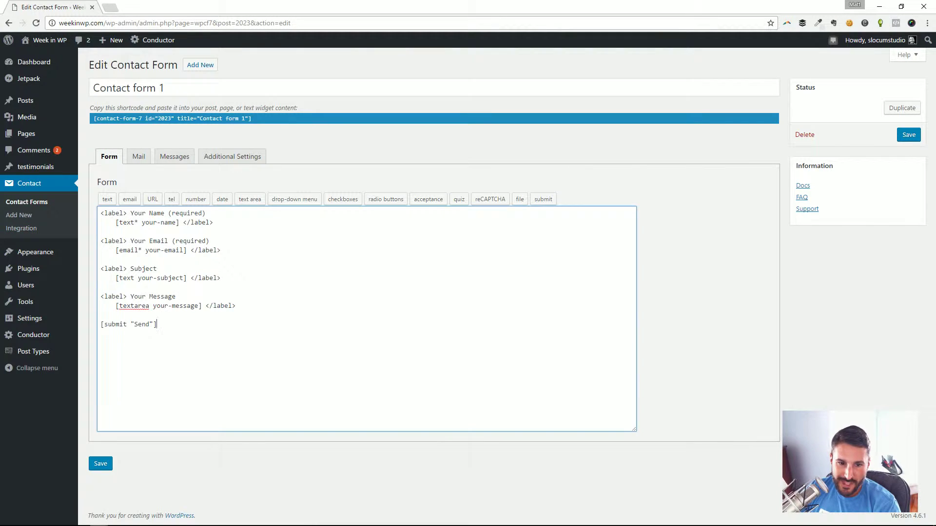
drag(259, 351, 101, 240)
click(224, 274)
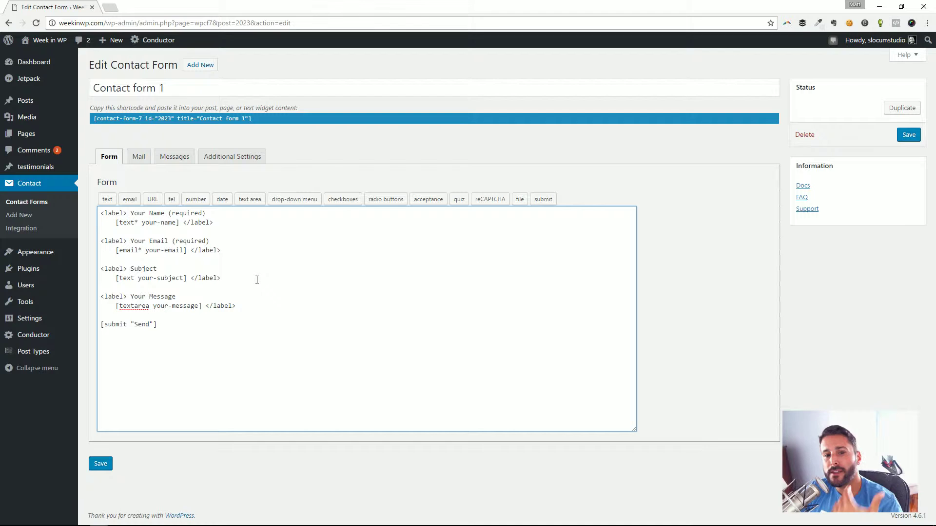
- Clear the scratch test text from the form template and add blank lines below Subject
click(164, 278)
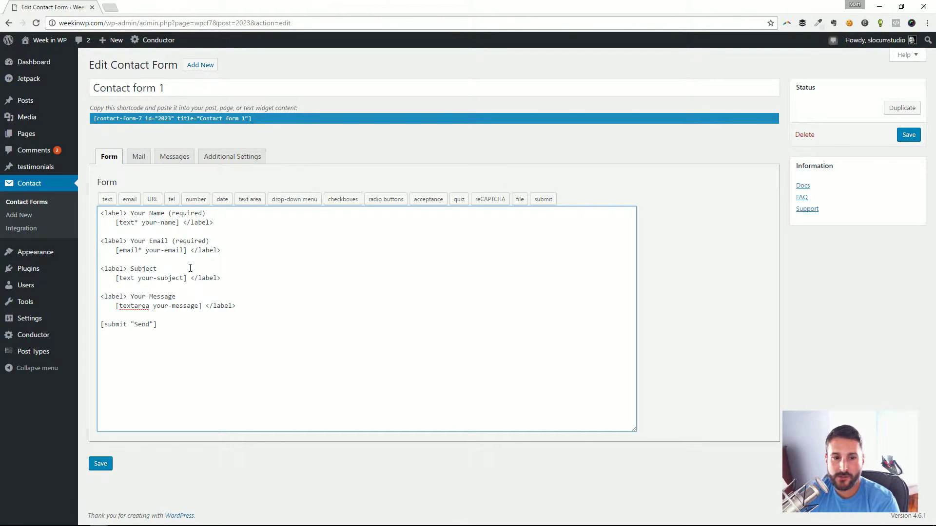
text(alkdjalksjdaskljd)
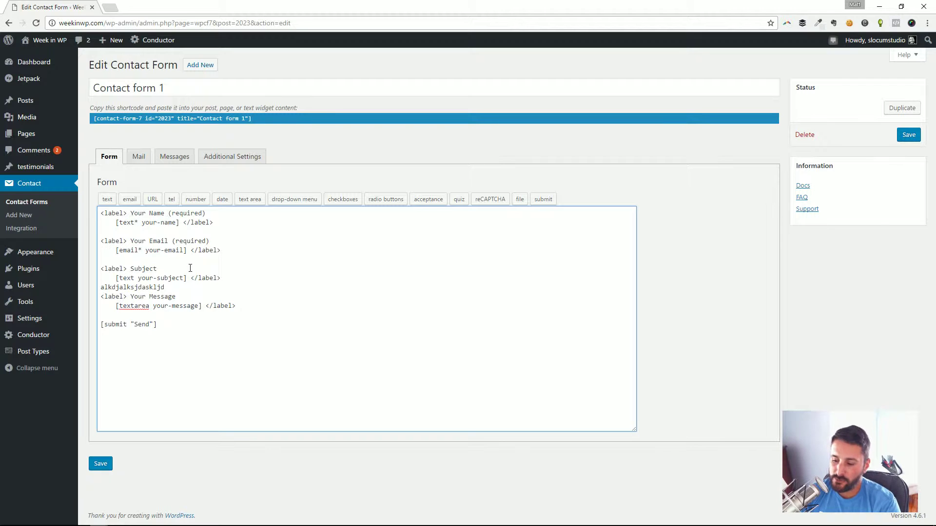
key(shift+Home)
key(BackSpace)
key(Return)
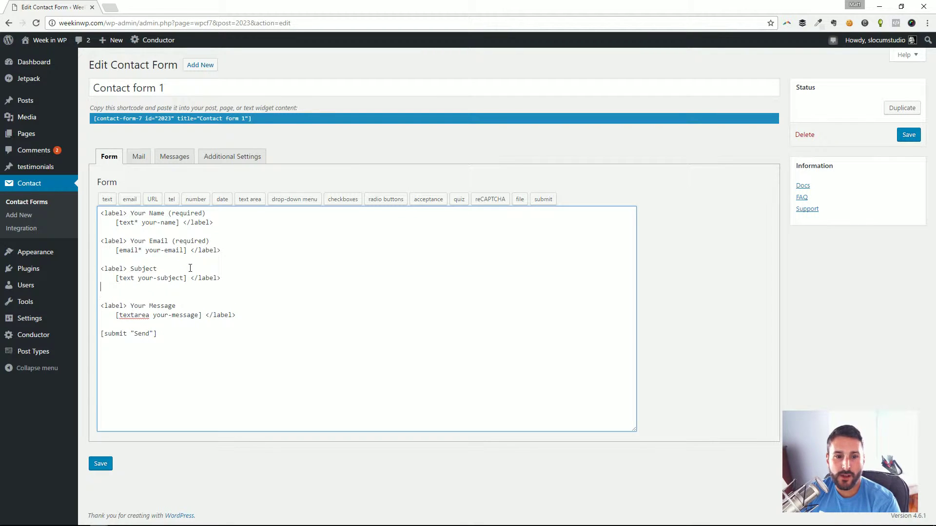
key(Return)
- Remove the extra blank lines and open an empty line above [submit "Send"]
key(shift+Right)
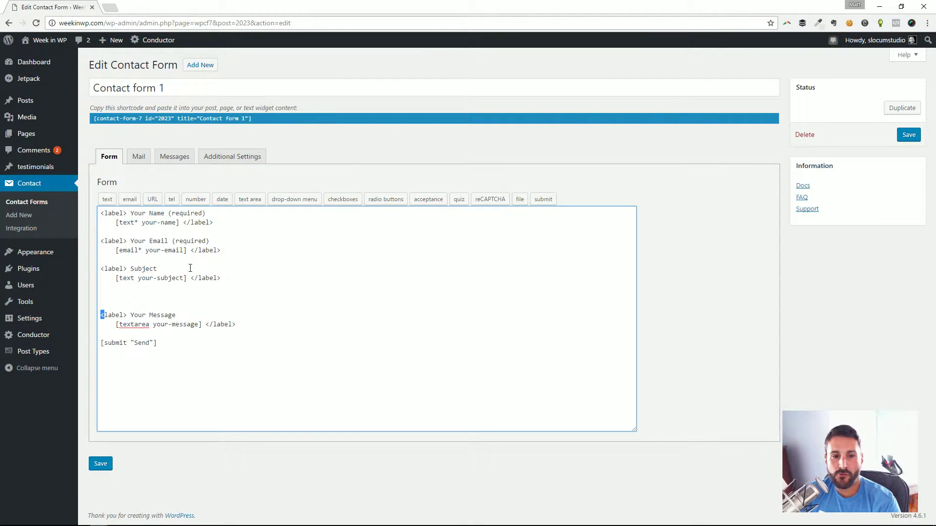
key(Right)
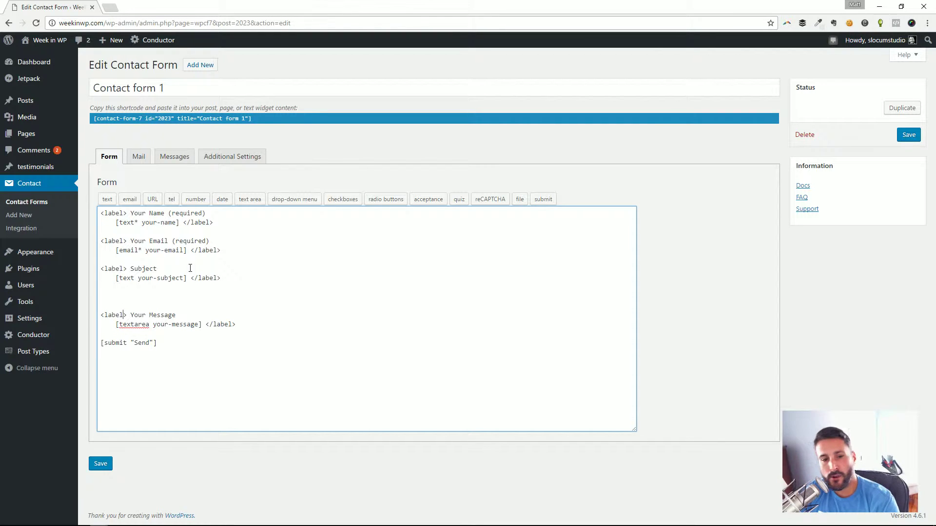
key(shift+Left)
key(shift+Left)
key(shift+Left)
key(shift+Left)
key(shift+Left)
key(shift+Left)
key(shift+Left)
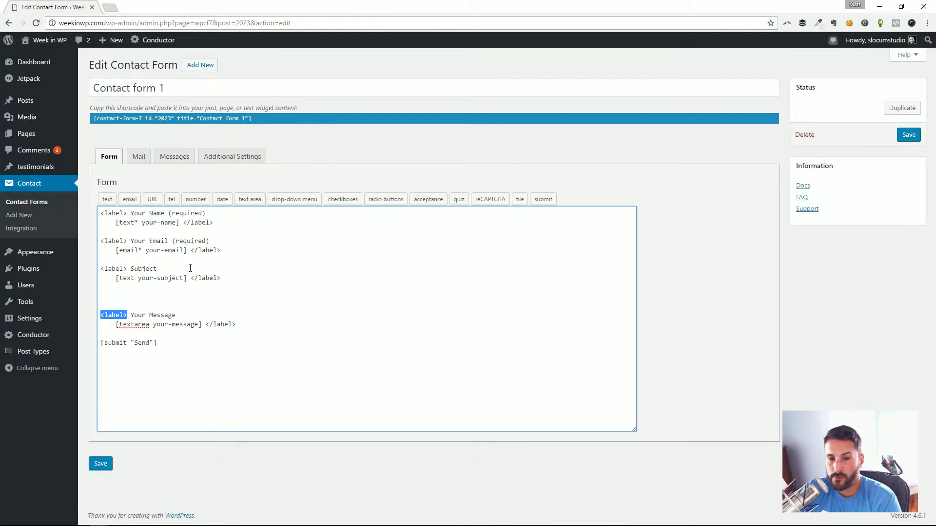
key(Left)
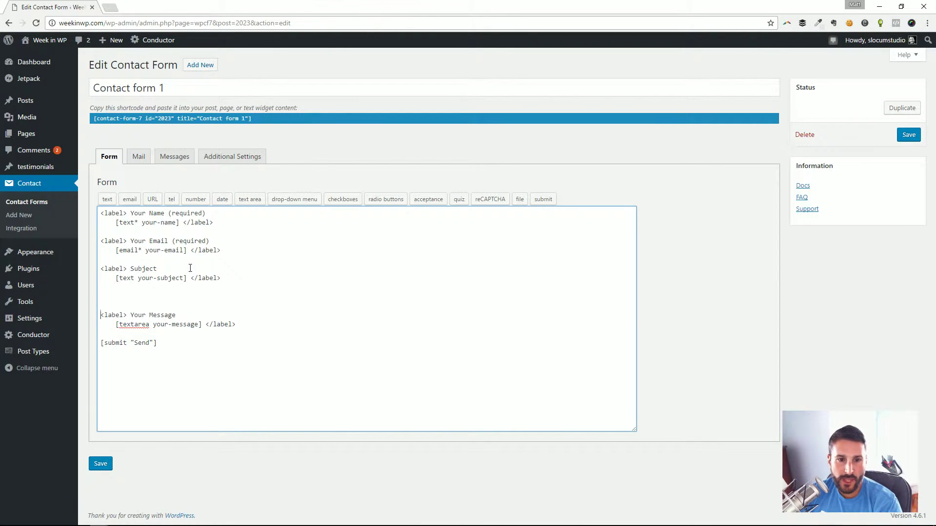
key(BackSpace)
key(BackSpace)
key(Return)
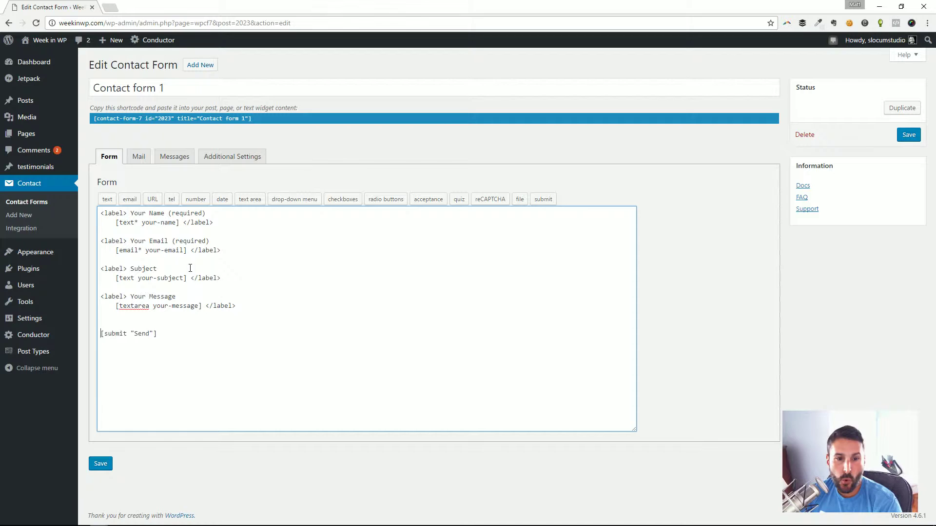
key(Return)
key(Up)
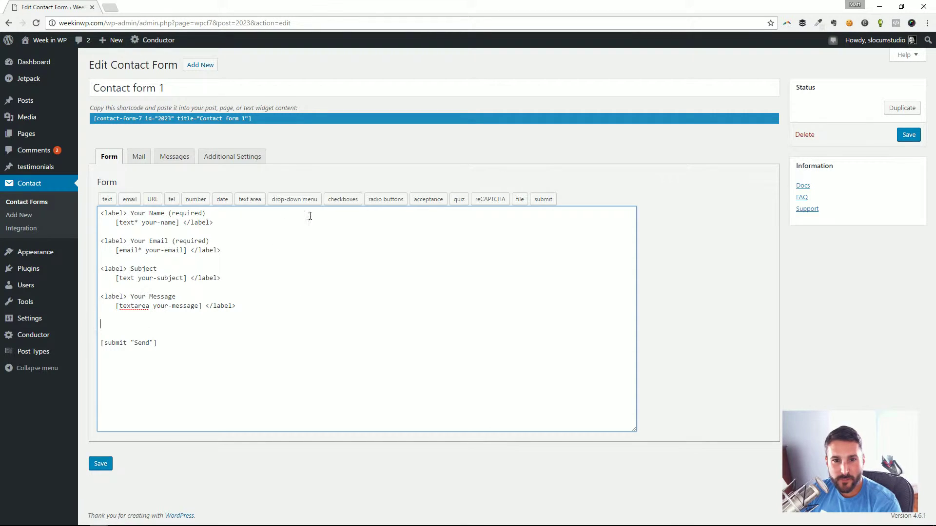
- Insert a required text area tag named textarea-862 on the empty line above Send
click(250, 204)
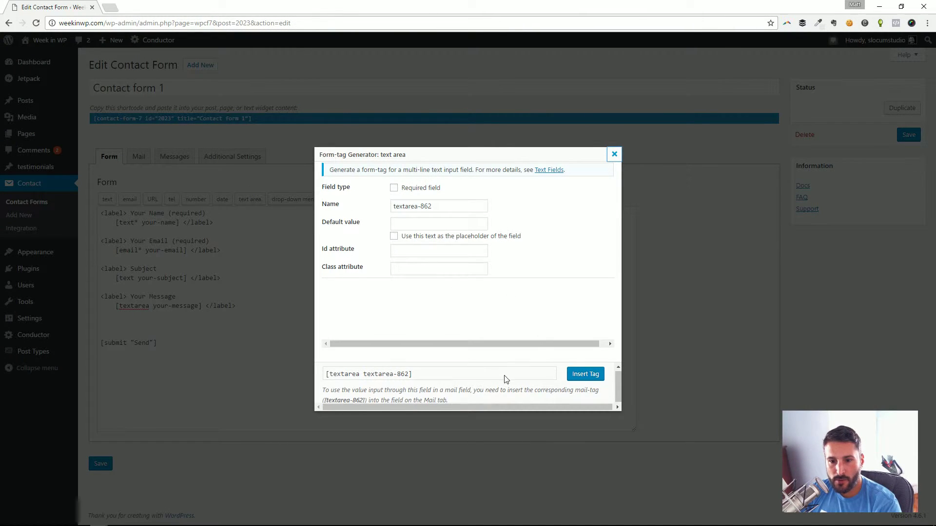
click(394, 189)
click(422, 206)
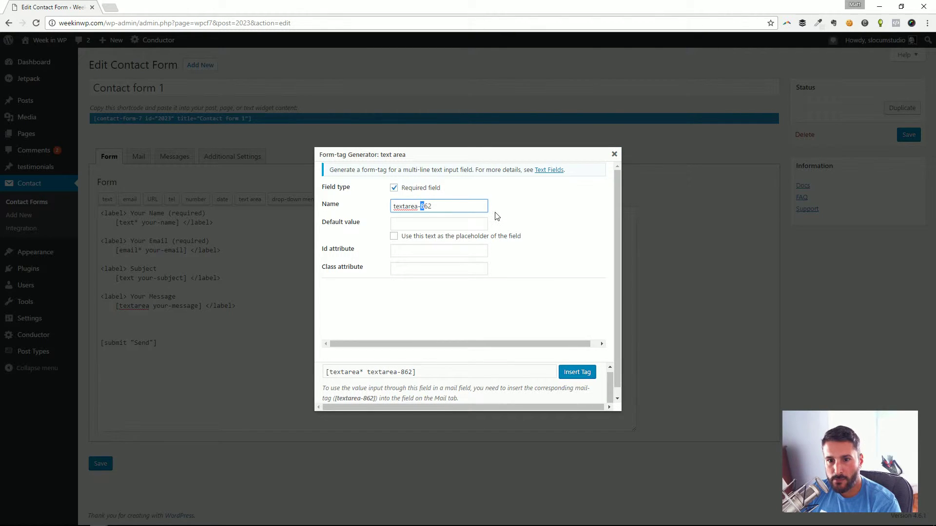
key(Tab)
scroll(325, 245, down, 1)
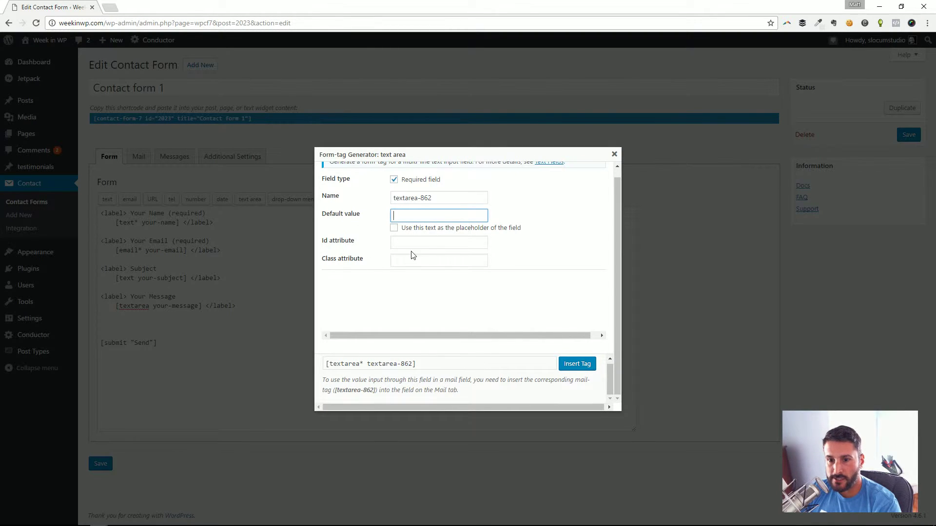
key(Tab)
key(Tab)
click(410, 308)
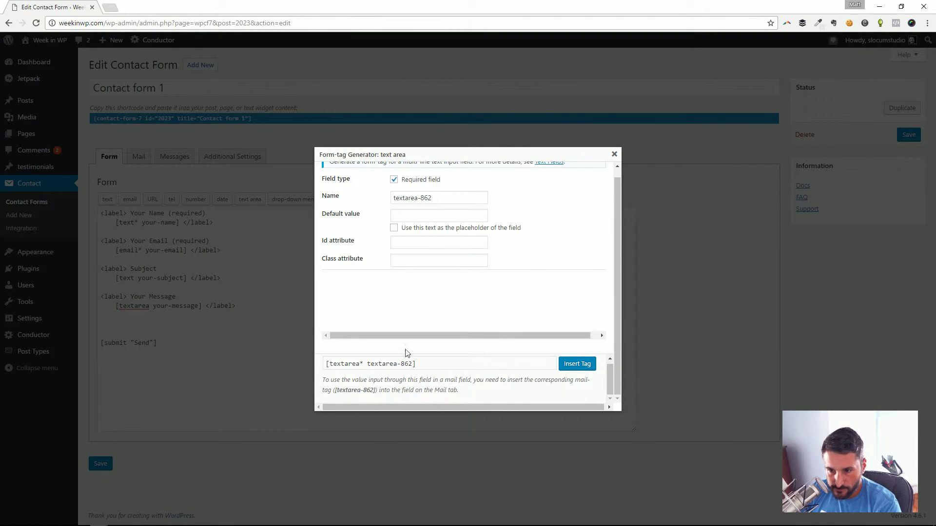
click(565, 369)
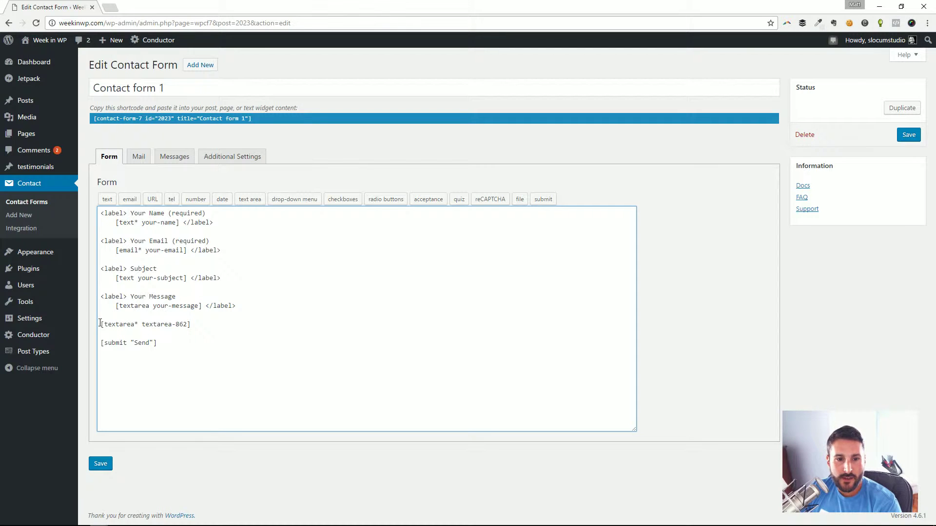
- Copy the Your Message label line above textarea-862 and retitle it 'Additional questions?'
drag(101, 297, 175, 297)
key(ctrl+c)
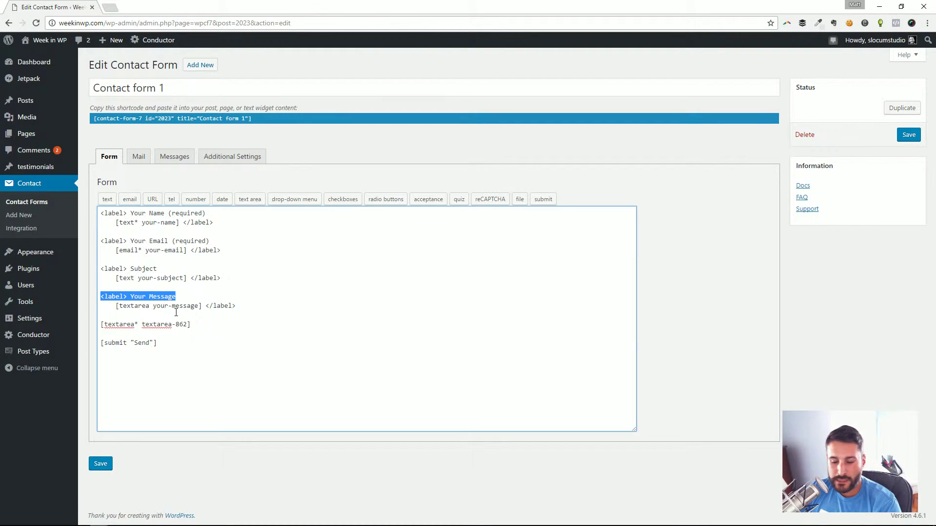
click(106, 316)
key(Return)
key(ctrl+v)
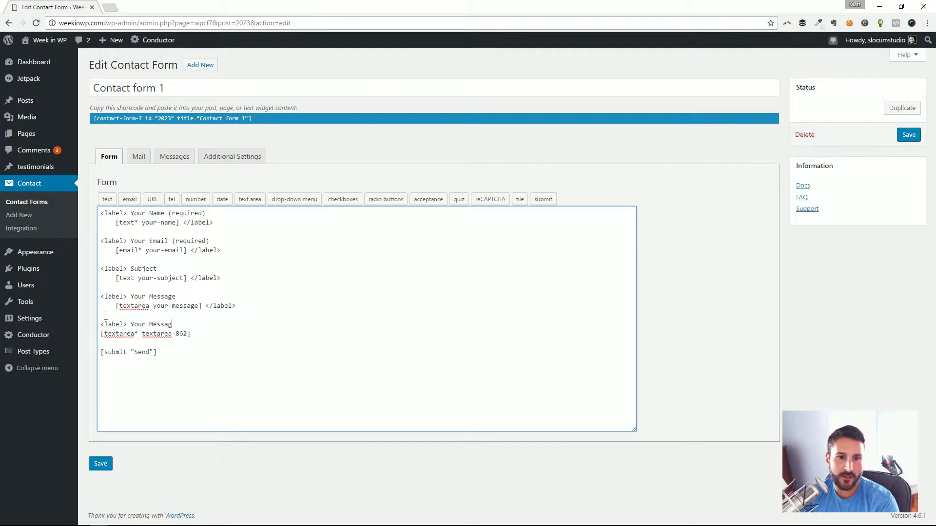
key(BackSpace)
key(BackSpace)
key(BackSpace)
key(BackSpace)
key(BackSpace)
key(BackSpace)
key(BackSpace)
key(BackSpace)
key(BackSpace)
key(BackSpace)
key(BackSpace)
text(Add)
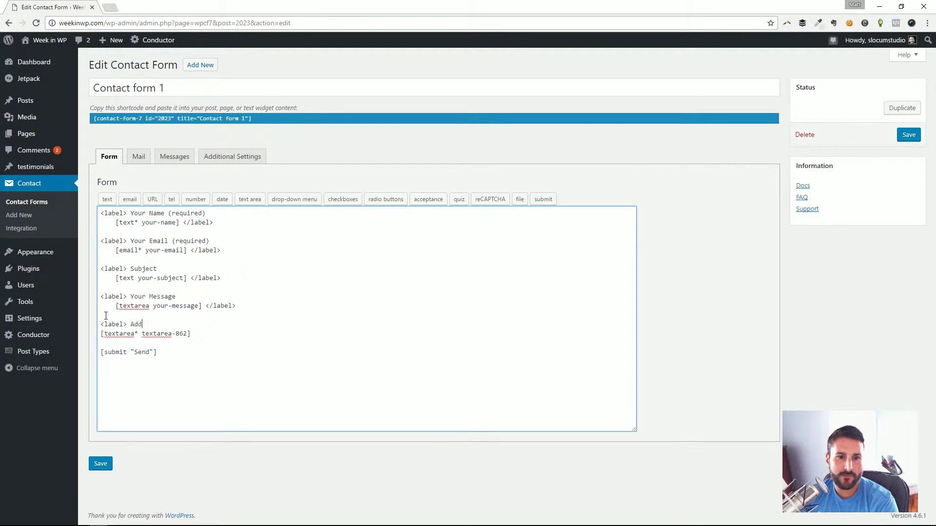
text(itional qus)
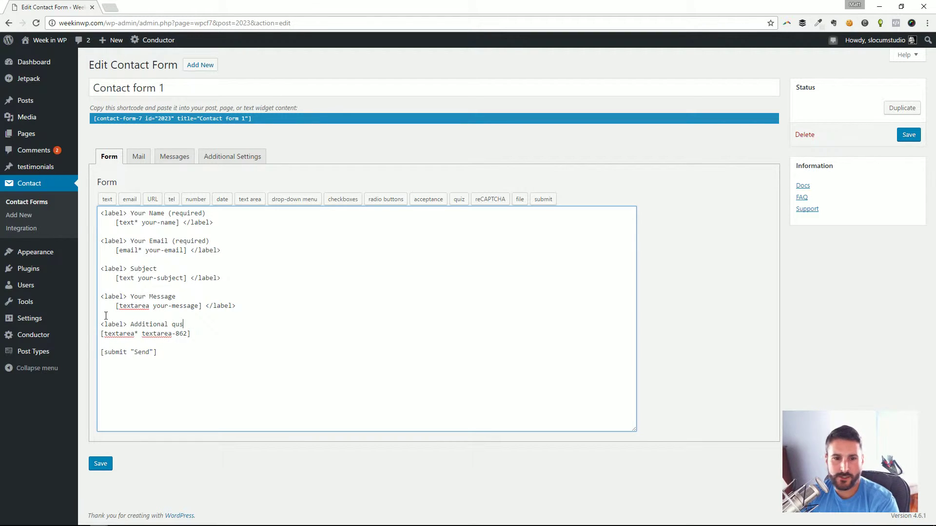
key(BackSpace)
text(estions?)
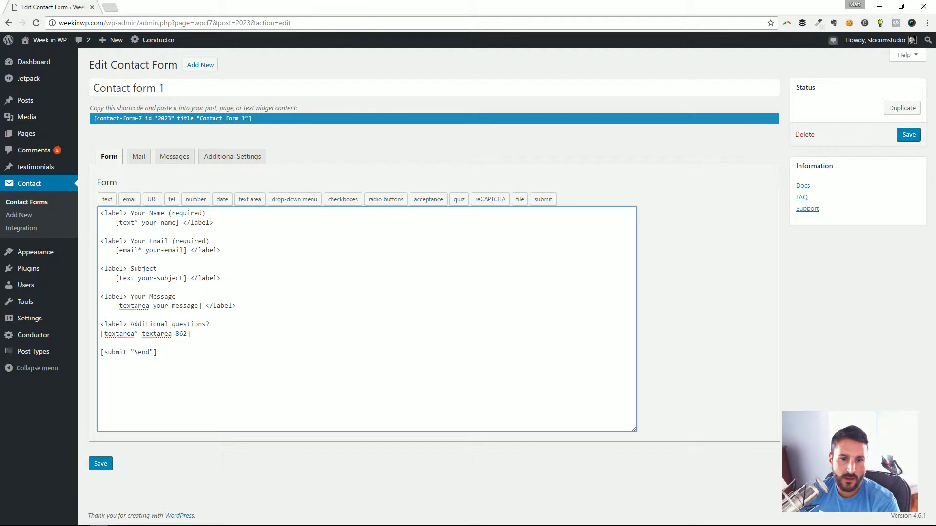
text(>/bale>)
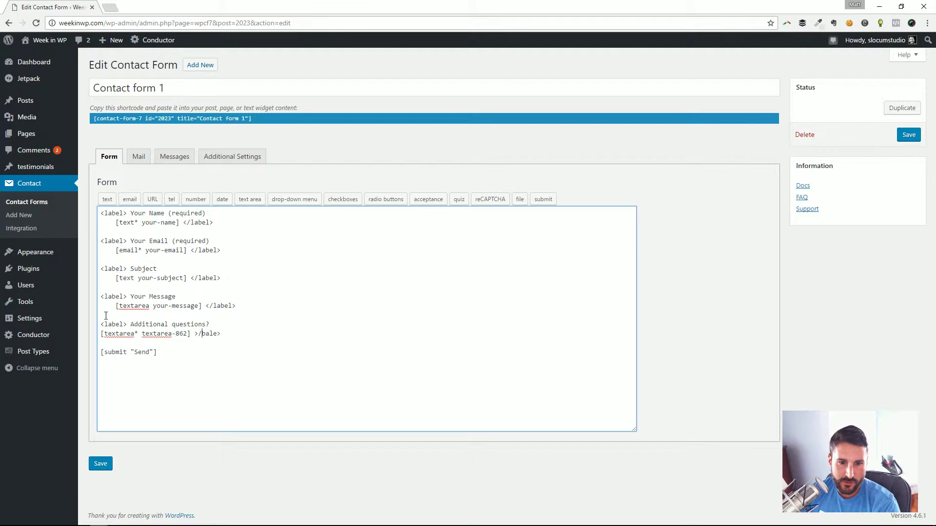
- Correct the closing tag to </label> and save Contact form 1
key(Left)
key(Left)
key(Left)
key(Left)
key(Left)
key(Left)
key(BackSpace)
text(<)
key(Right)
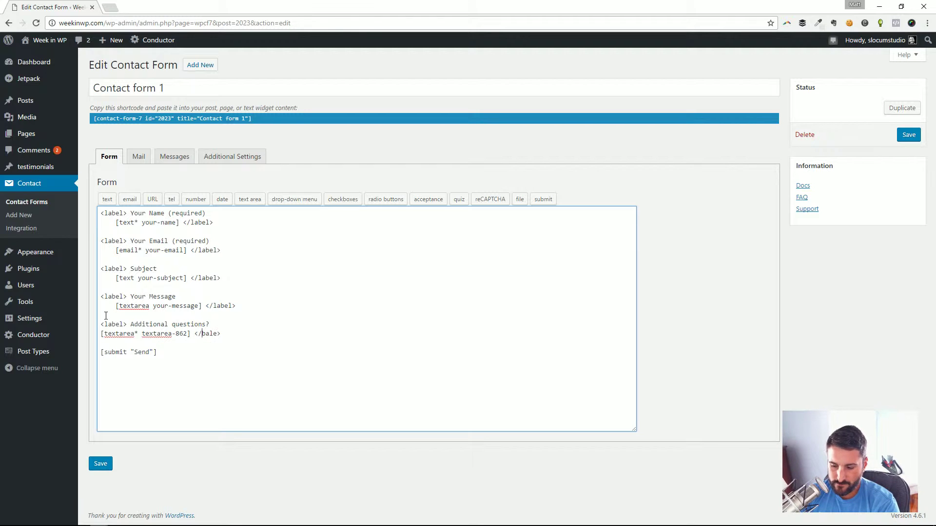
text(la)
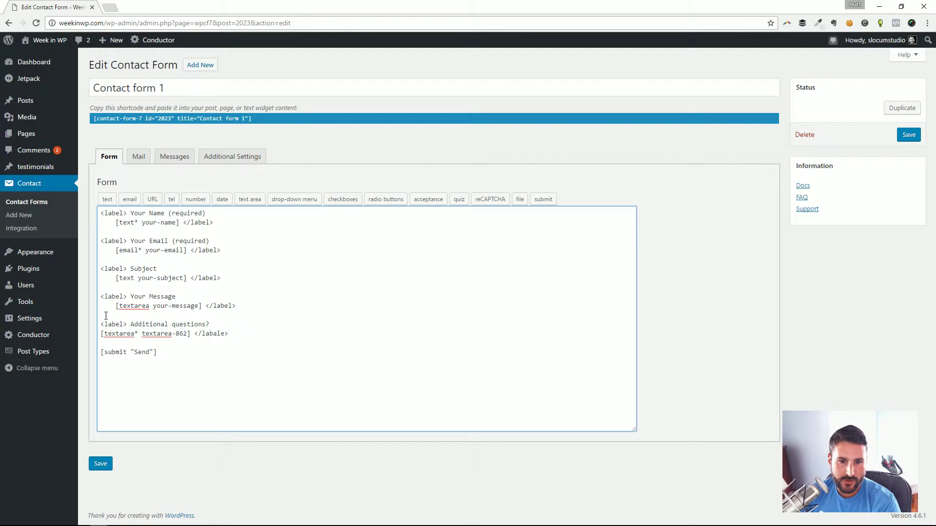
key(ctrl+Left)
key(ctrl+shift+Right)
text(label)
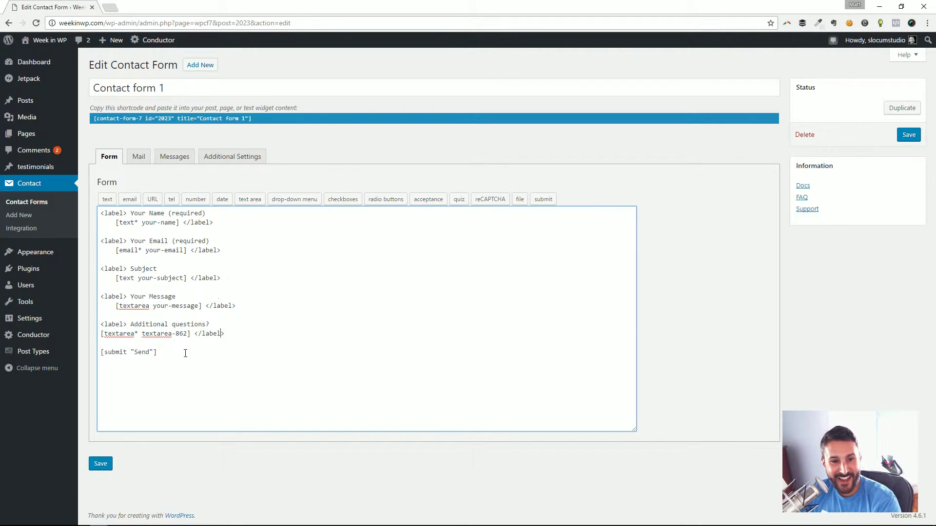
click(101, 464)
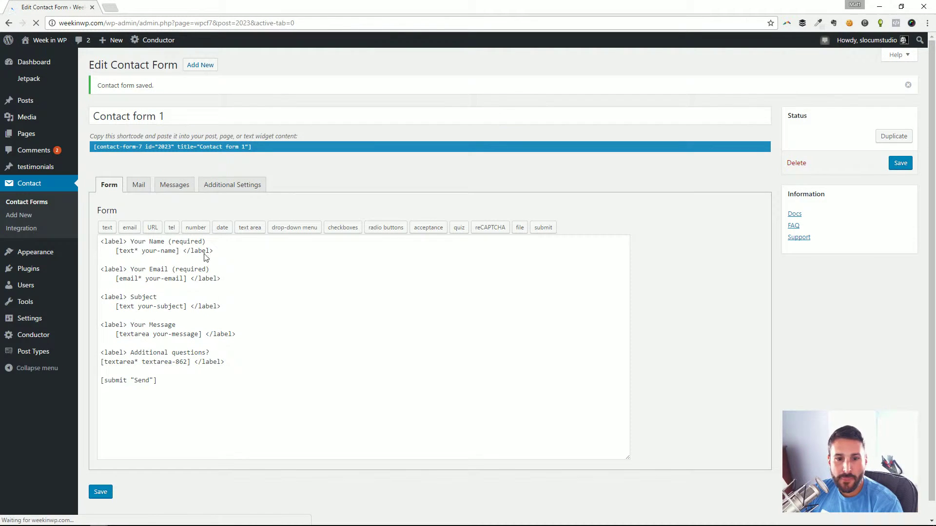
- Show Contact form 1's Mail settings and look over the message body
click(140, 186)
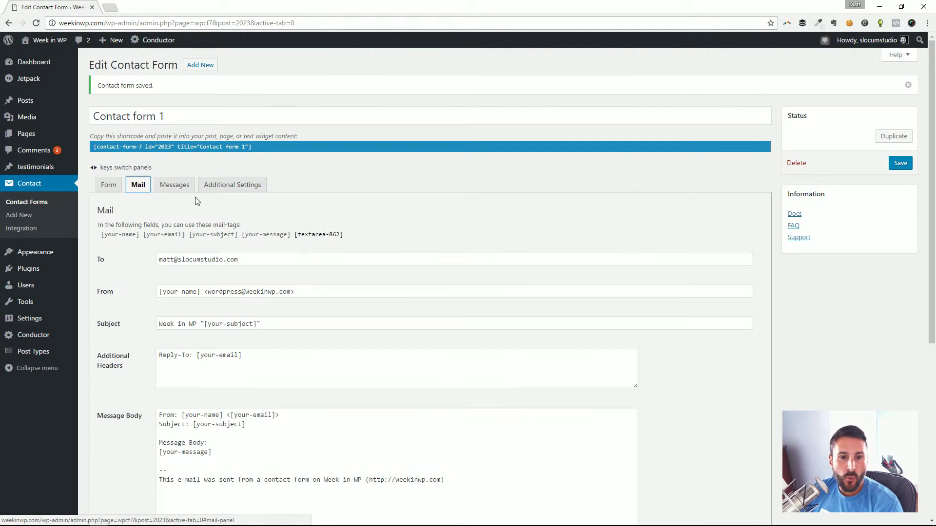
scroll(194, 217, down, 4)
scroll(261, 184, up, 2)
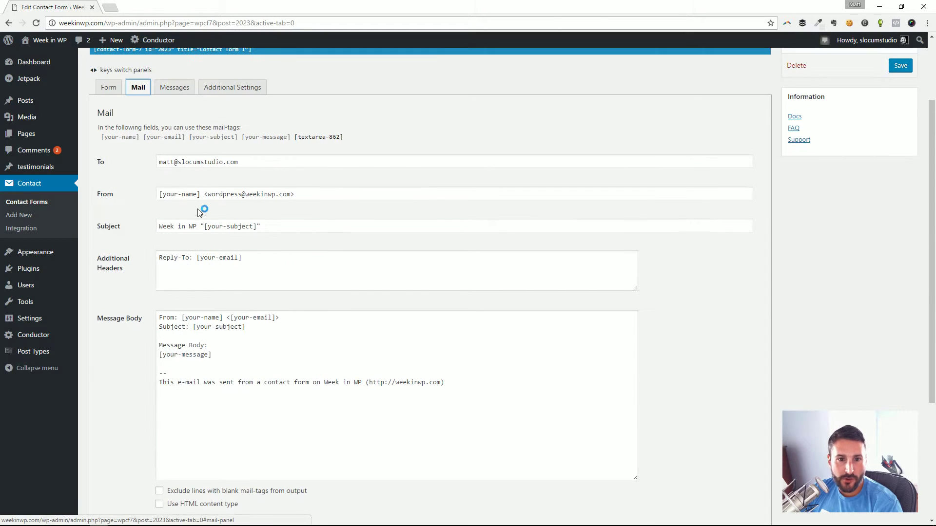
scroll(160, 175, down, 4)
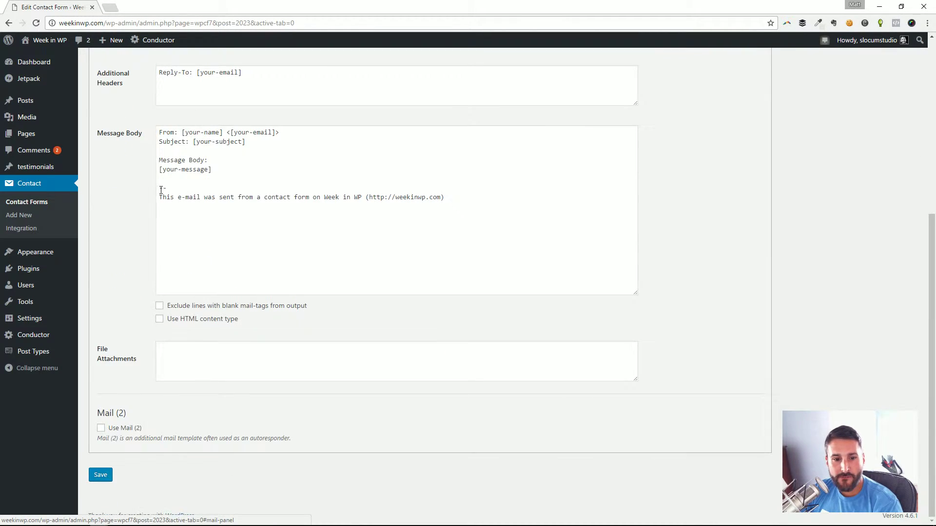
scroll(166, 200, up, 3)
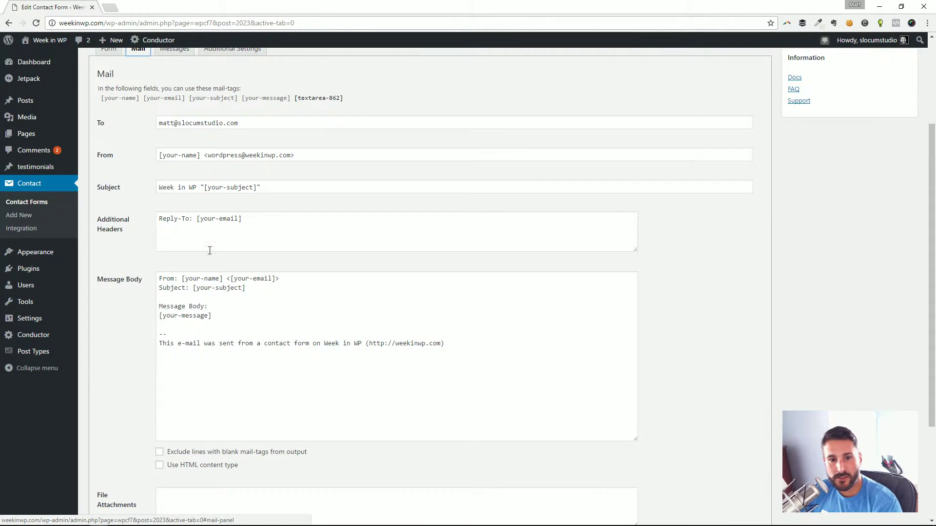
click(210, 322)
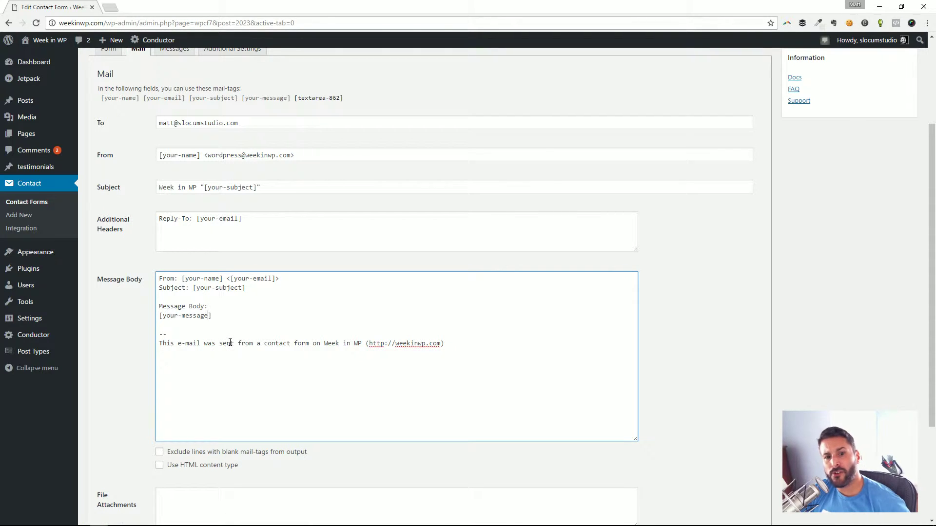
scroll(251, 345, down, 1)
scroll(249, 340, up, 3)
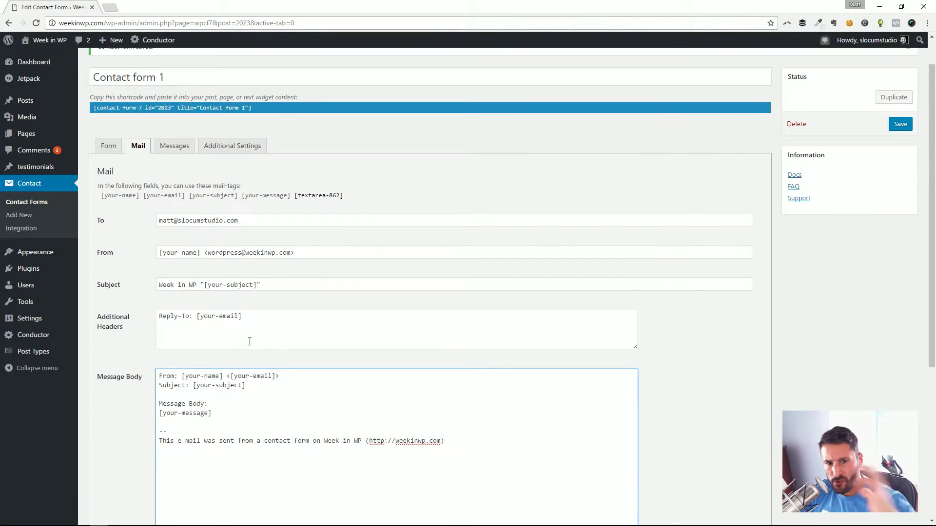
scroll(250, 343, down, 2)
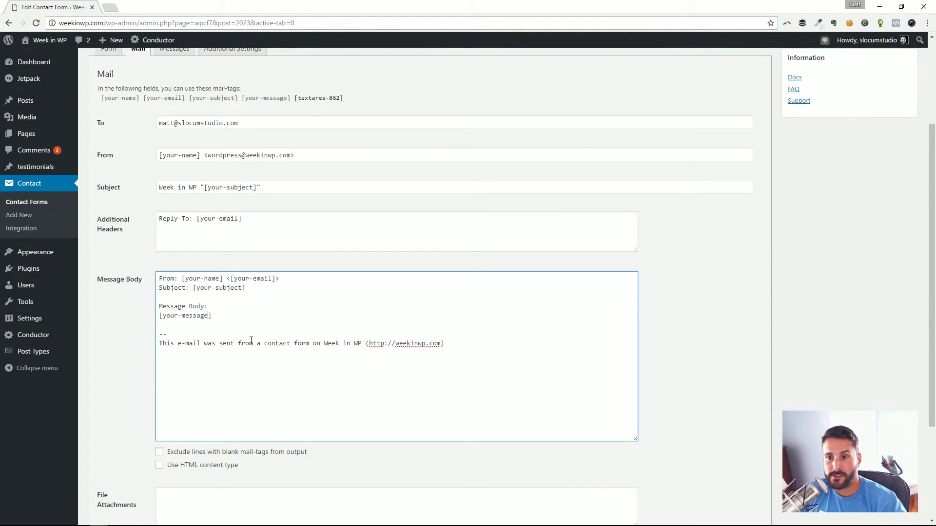
- Review the Reply-To header and file attachments fields further down the Mail panel
click(204, 218)
scroll(249, 331, down, 3)
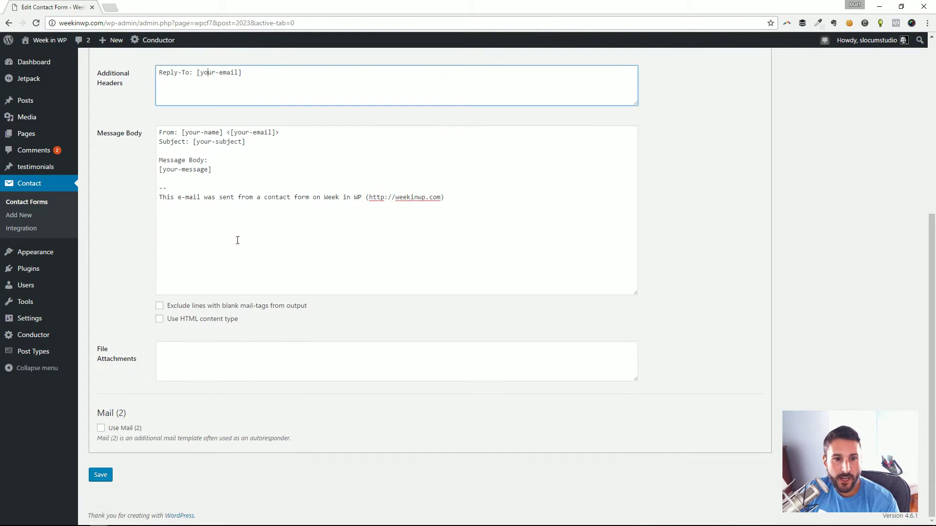
click(174, 356)
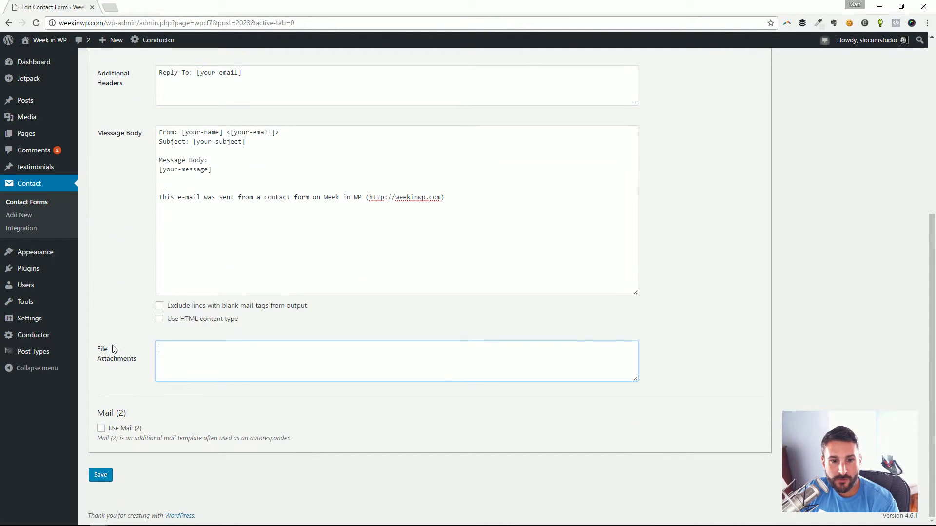
scroll(184, 414, up, 3)
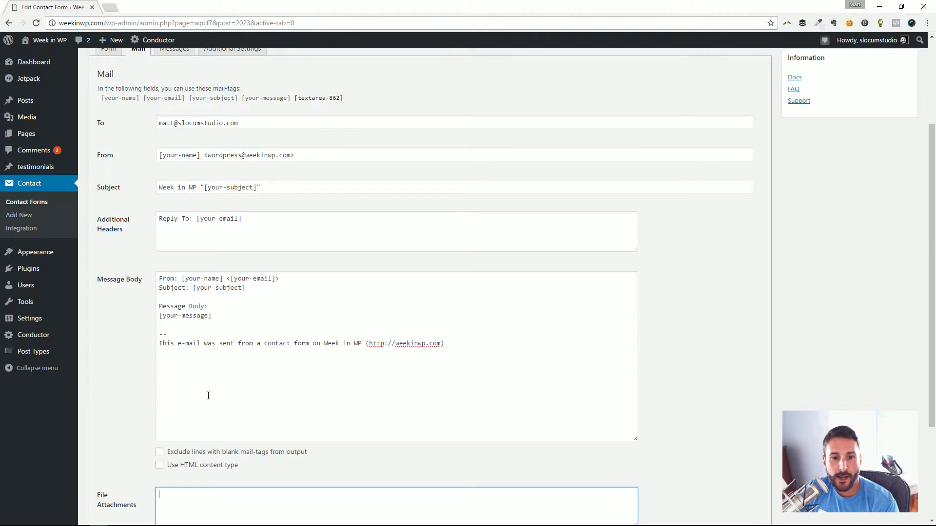
scroll(207, 393, down, 3)
click(101, 428)
scroll(192, 434, down, 3)
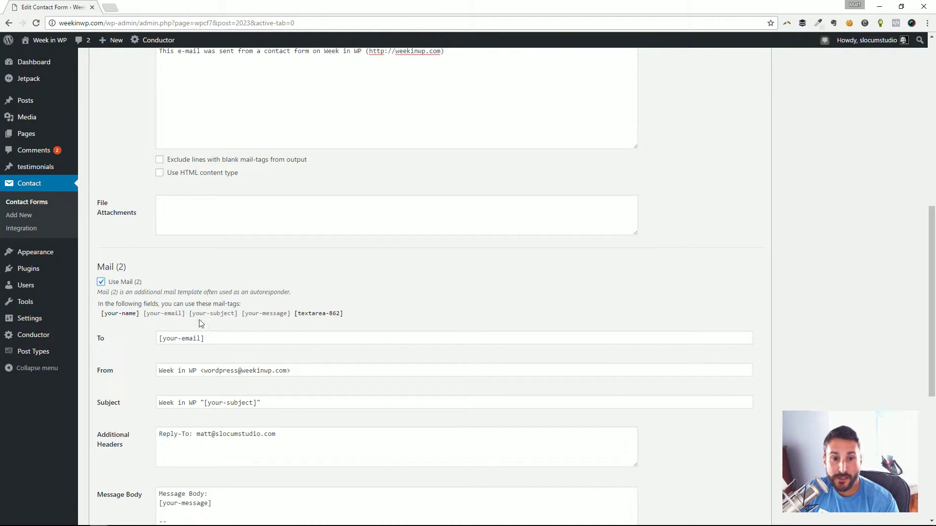
scroll(259, 324, down, 4)
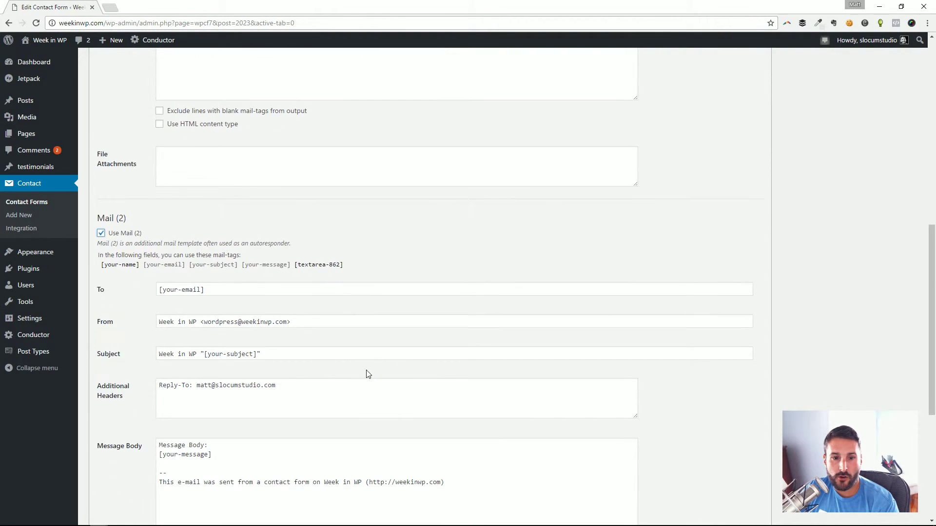
scroll(288, 376, up, 2)
scroll(290, 390, down, 4)
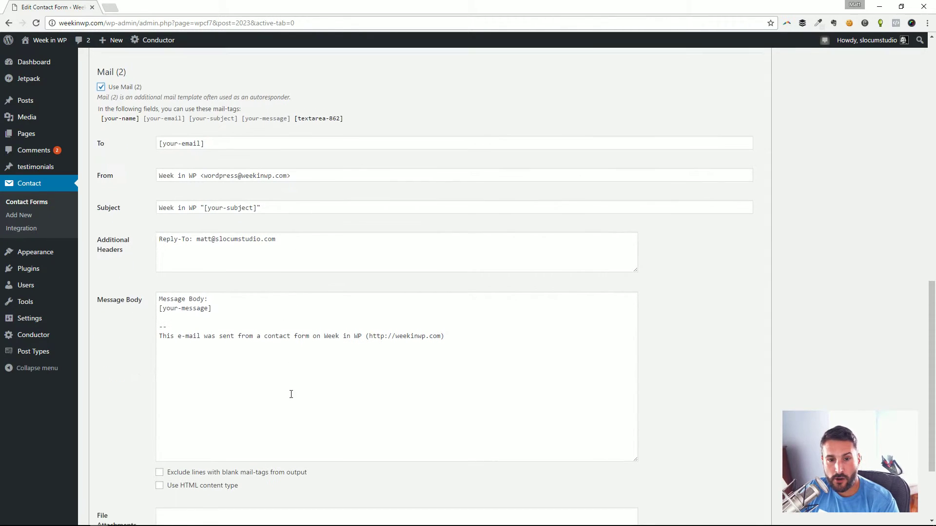
scroll(291, 393, up, 15)
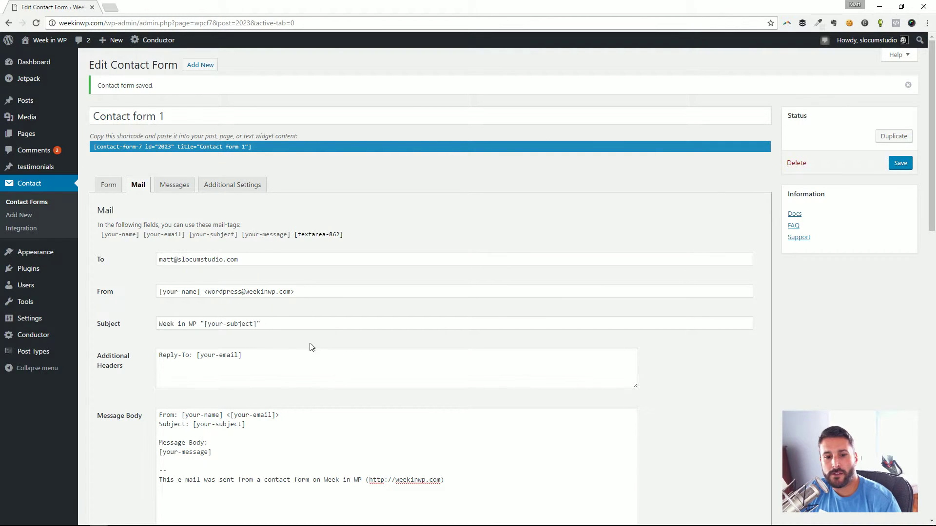
scroll(270, 378, down, 2)
- Add blank lines below [your-message] in the Mail message body
click(239, 360)
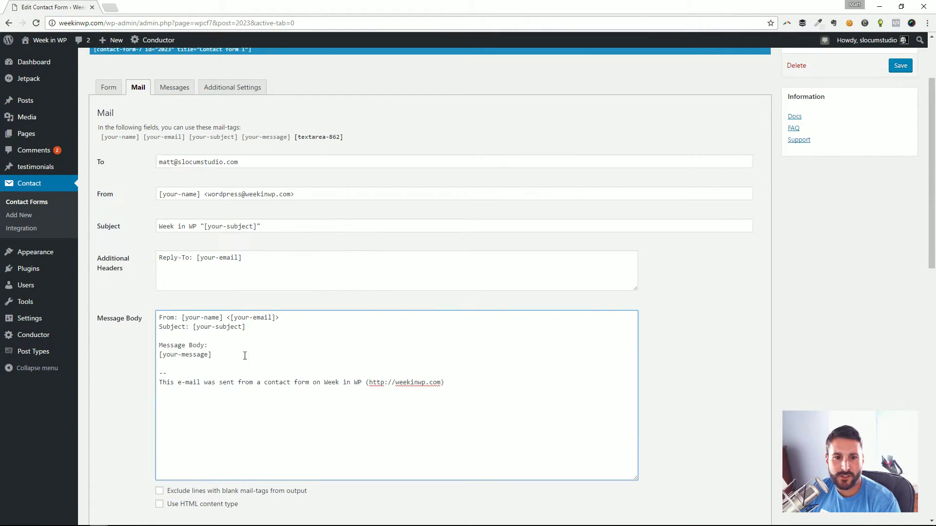
key(Return)
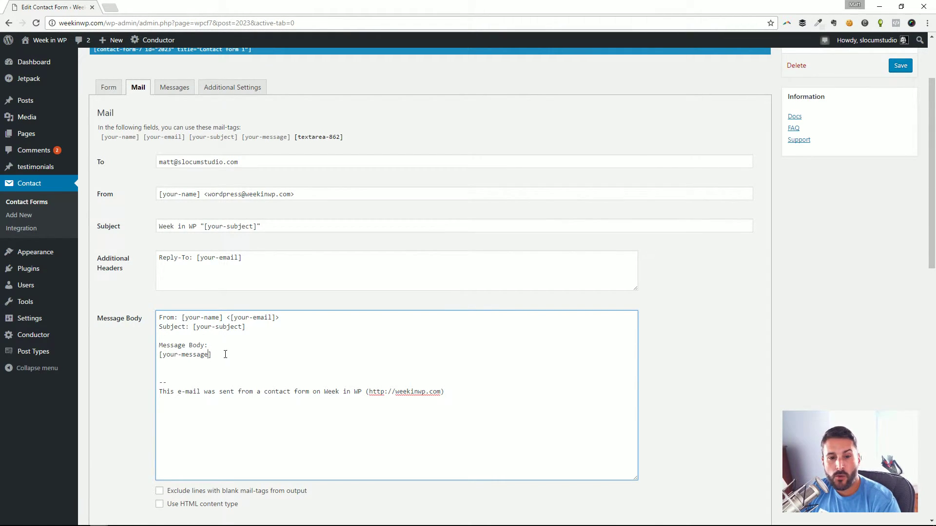
drag(225, 354, 151, 358)
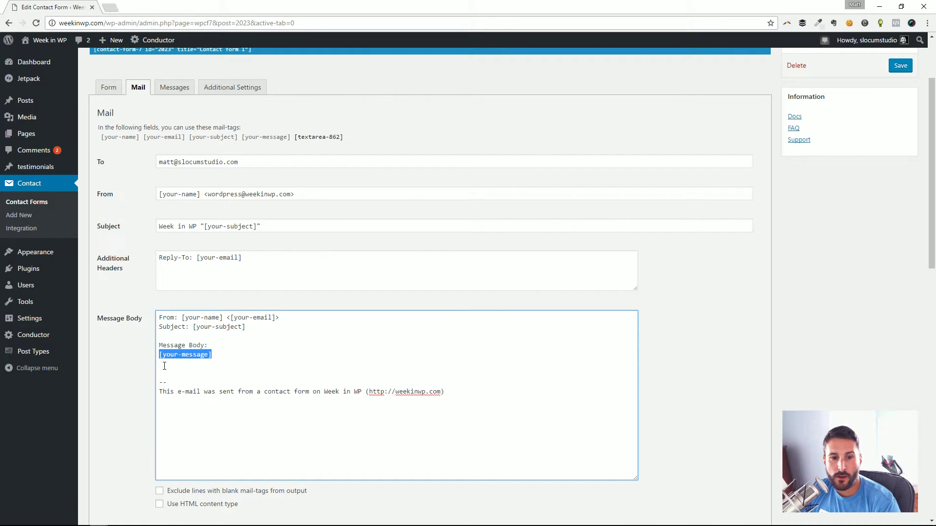
click(166, 366)
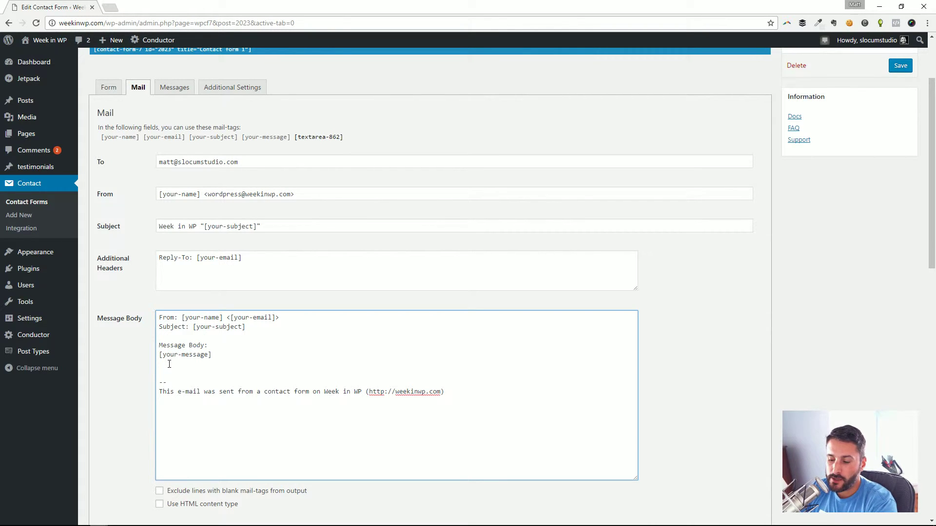
key(Return)
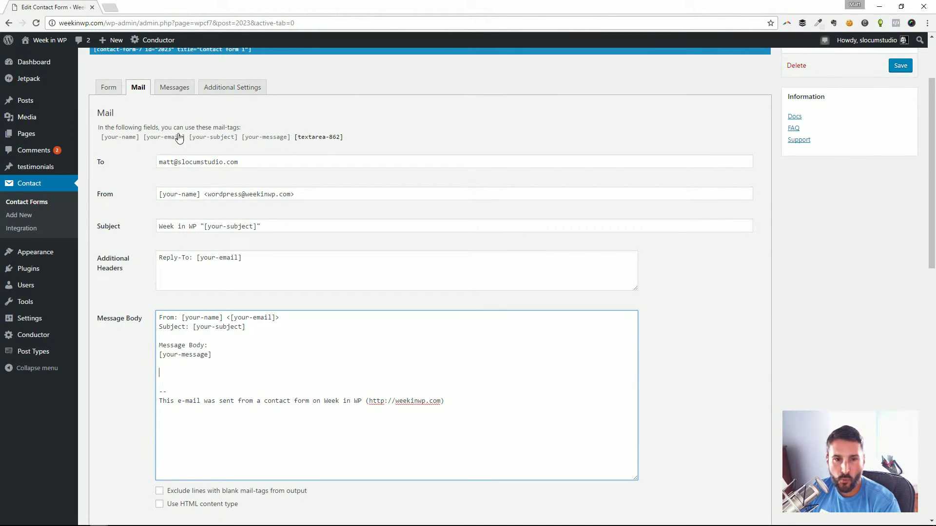
- Paste the [textarea-862] mail tag below [your-message], then show the Messages settings
click(117, 138)
click(165, 138)
click(213, 138)
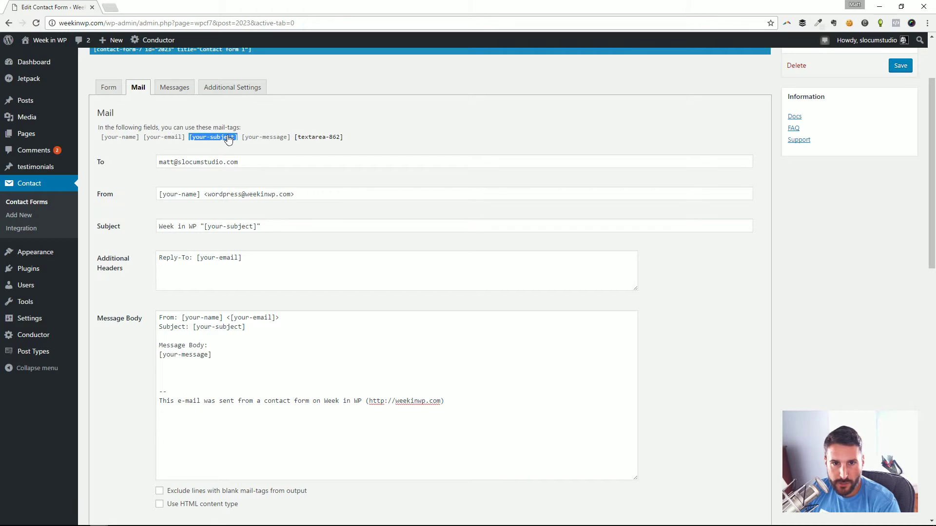
click(266, 137)
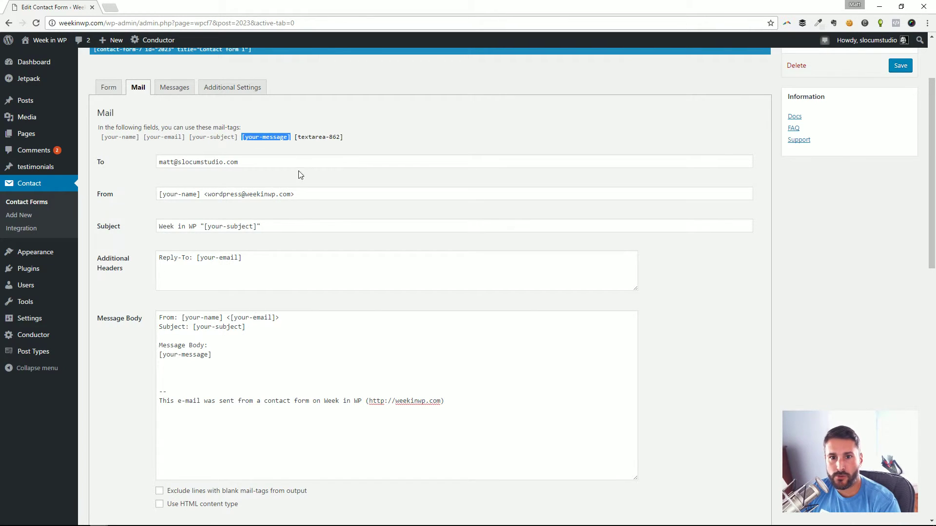
click(307, 138)
click(271, 138)
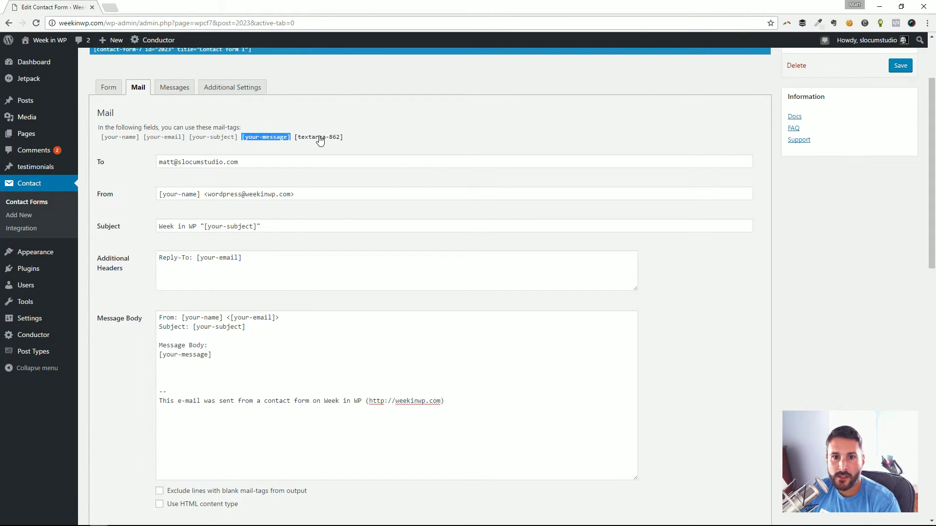
click(320, 141)
click(257, 141)
click(320, 141)
click(312, 140)
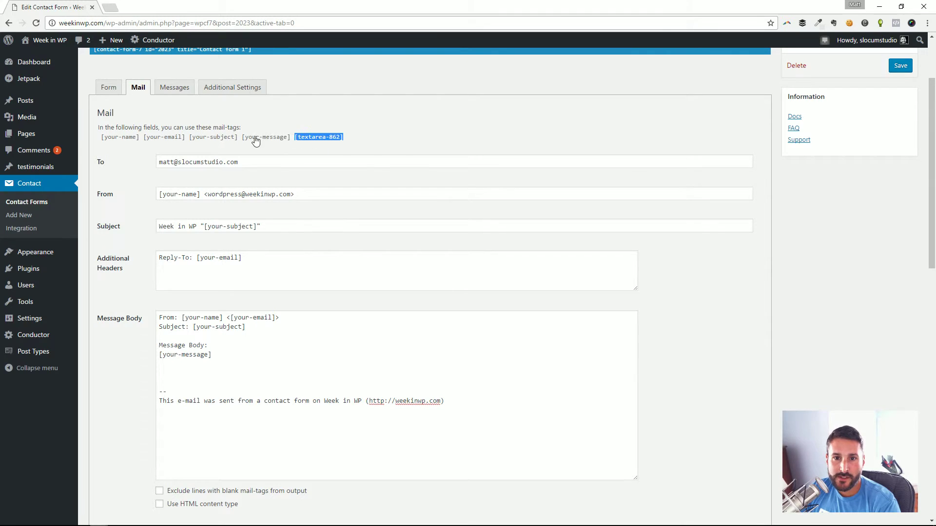
click(255, 141)
click(320, 139)
key(ctrl+c)
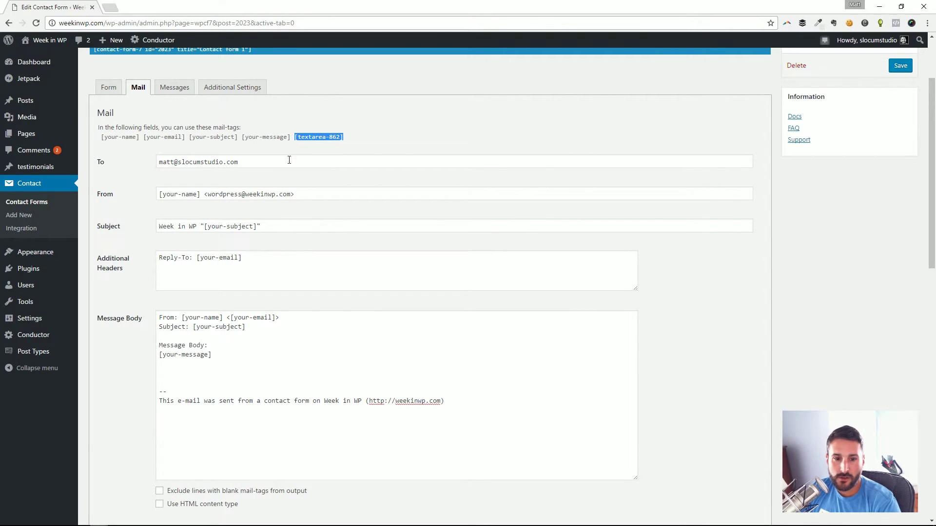
click(214, 373)
key(ctrl+v)
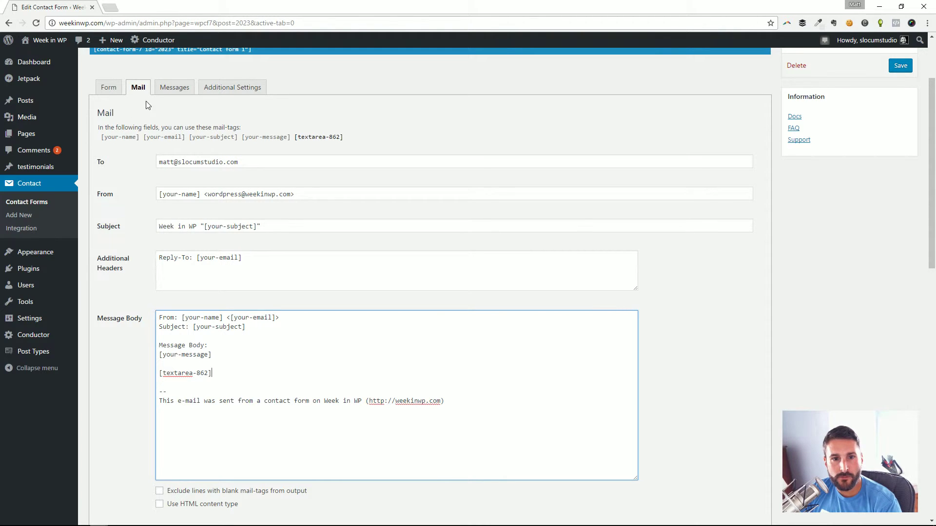
click(174, 90)
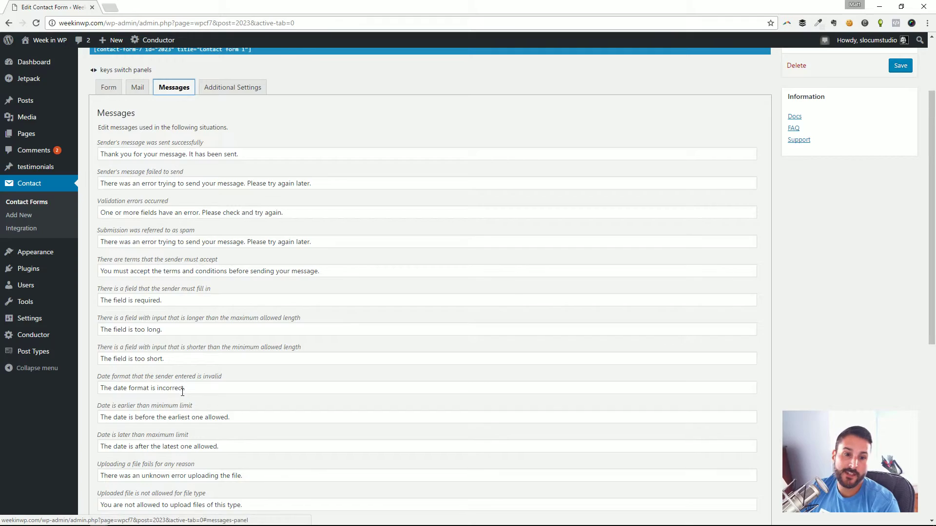
scroll(182, 392, down, 4)
scroll(184, 387, up, 5)
scroll(185, 385, down, 8)
scroll(186, 382, up, 5)
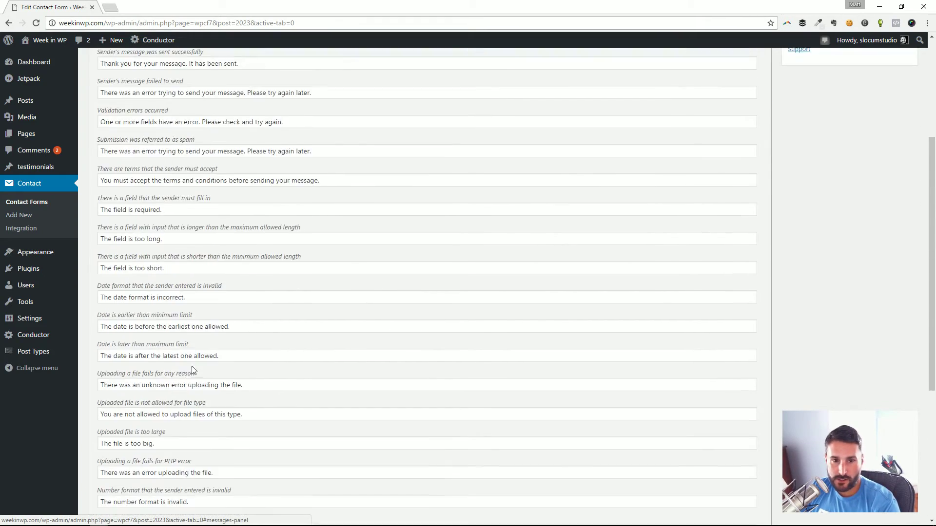
scroll(193, 370, up, 4)
scroll(219, 417, down, 8)
scroll(226, 418, up, 6)
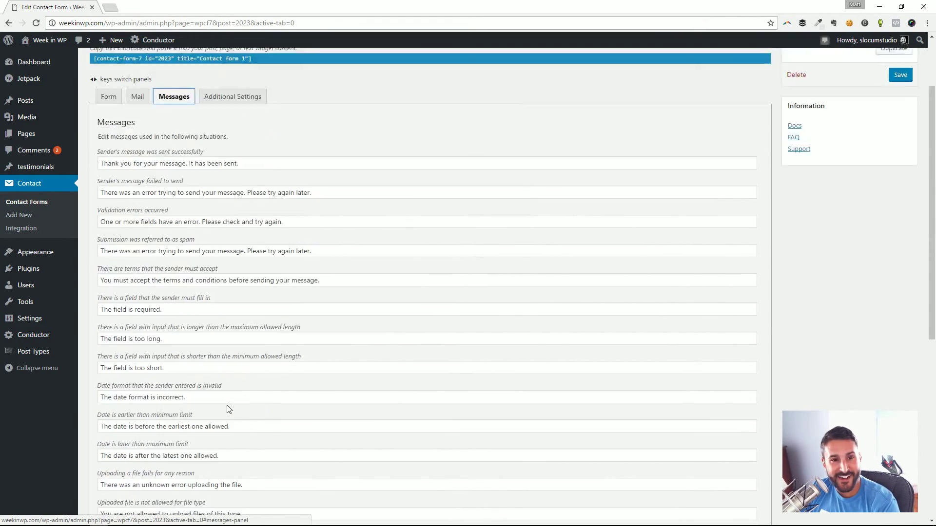
scroll(229, 409, up, 2)
scroll(241, 222, down, 4)
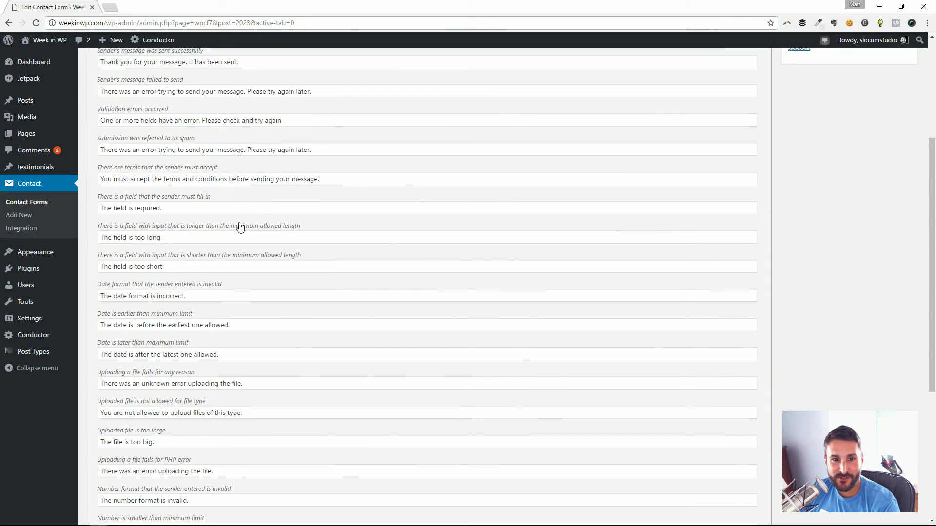
scroll(220, 205, up, 1)
scroll(199, 262, down, 1)
scroll(199, 262, down, 1)
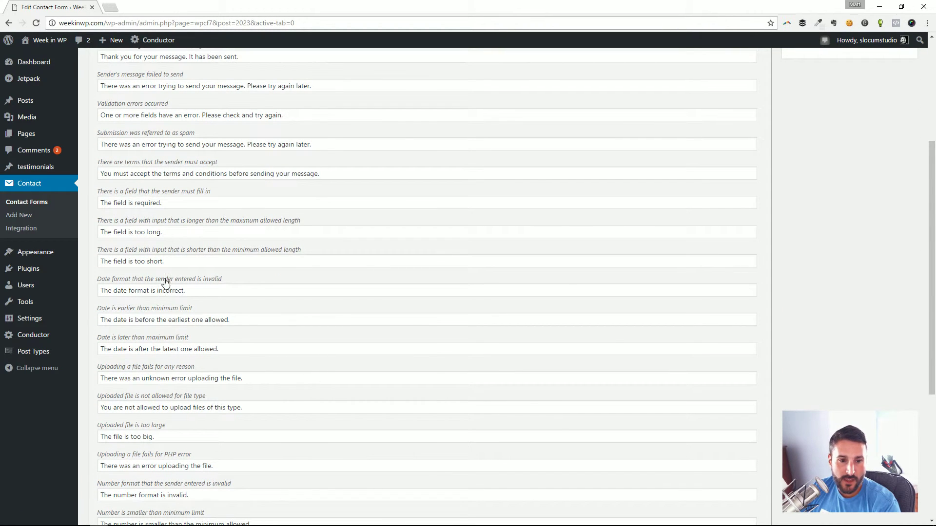
click(226, 291)
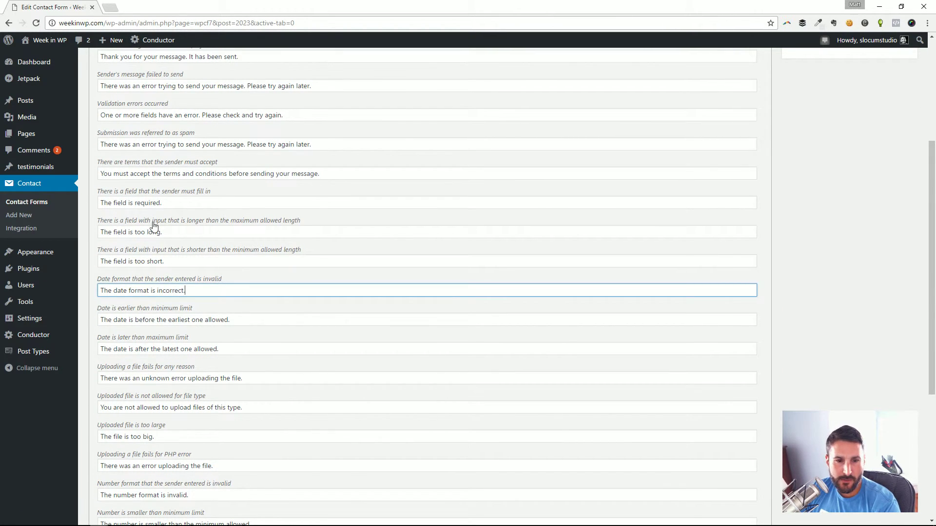
scroll(195, 253, down, 3)
scroll(175, 405, down, 2)
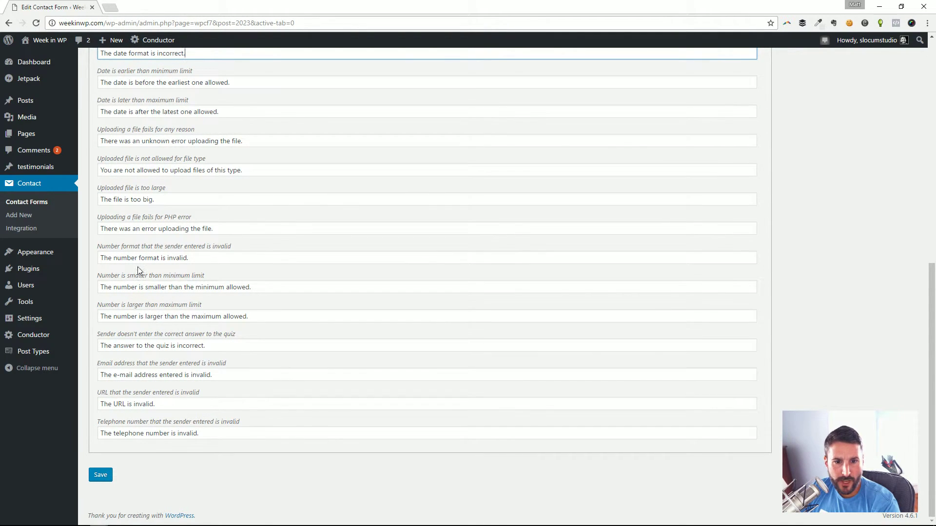
scroll(164, 399, up, 8)
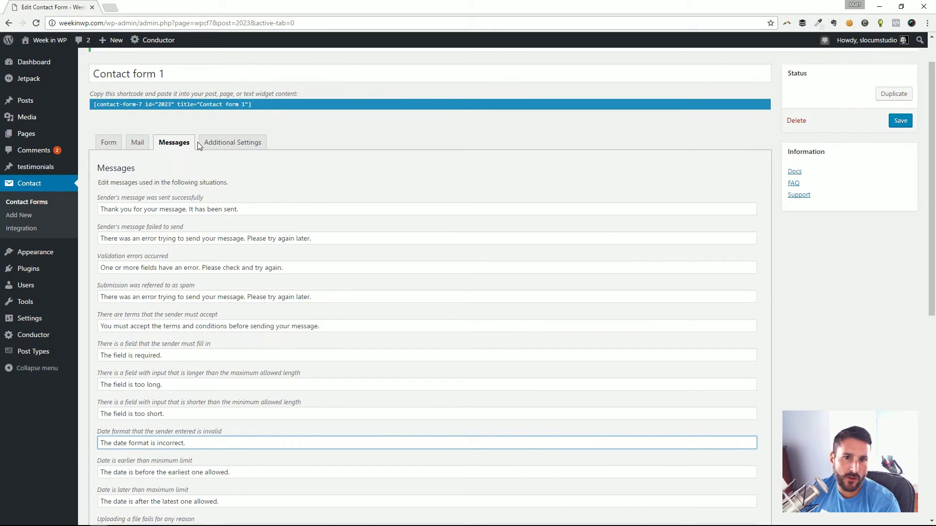
- Switch to the empty Additional Settings panel, choosing Stay at the leave-site prompt
click(228, 144)
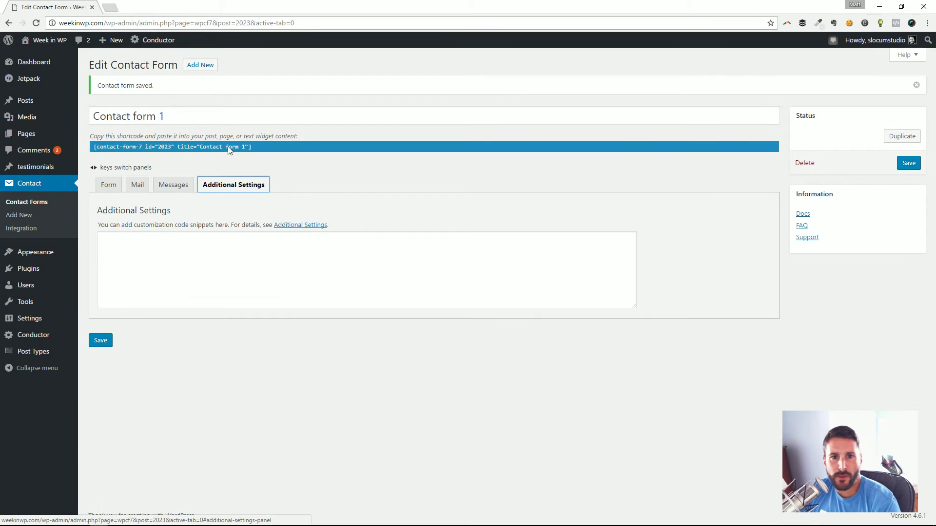
click(148, 247)
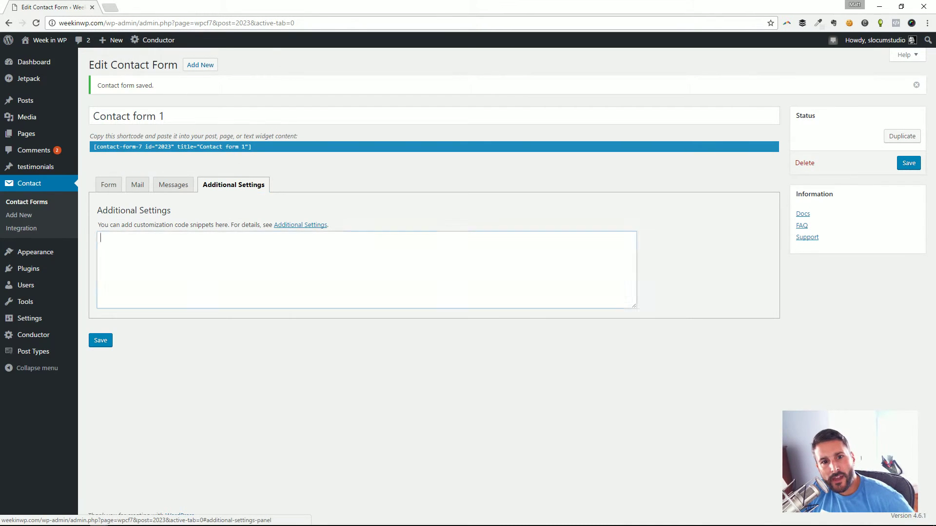
click(299, 226)
click(568, 38)
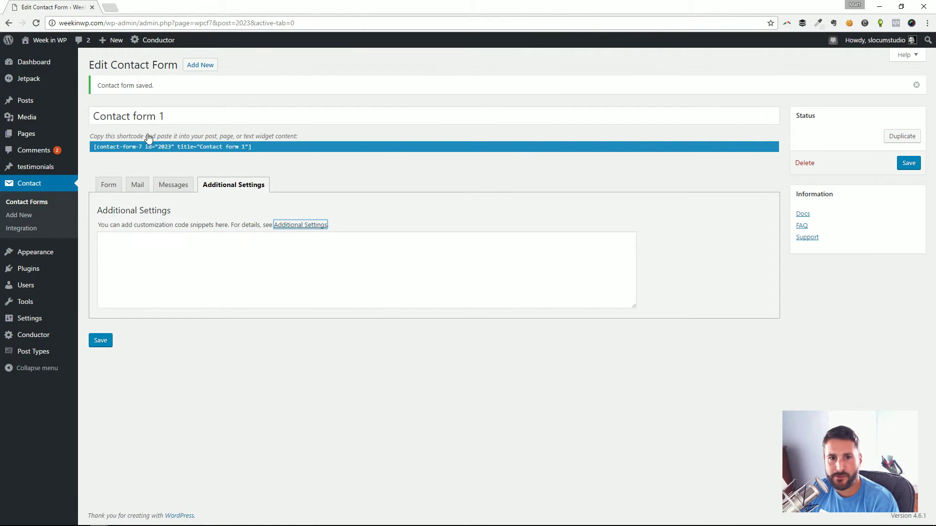
click(241, 146)
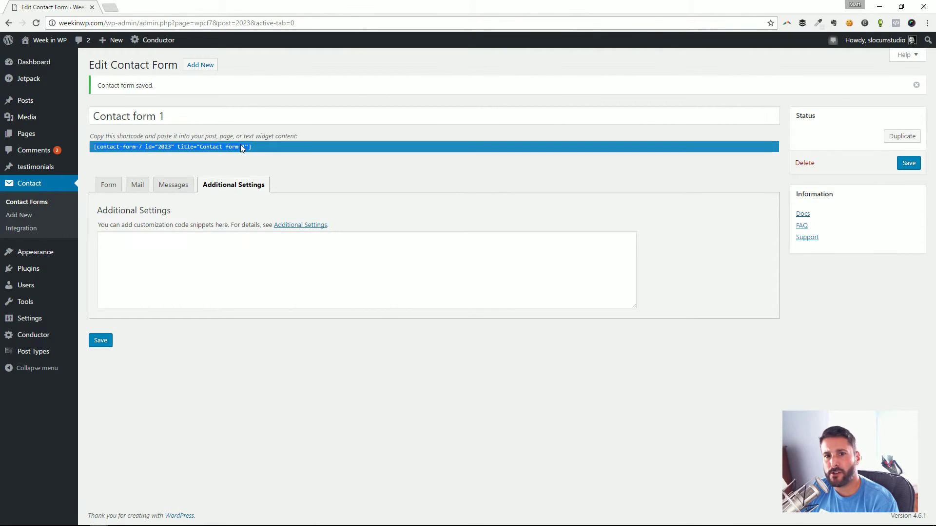
- Leave the form editor for the reCAPTCHA Integration page, then return to the Contact Forms list
click(48, 229)
click(506, 93)
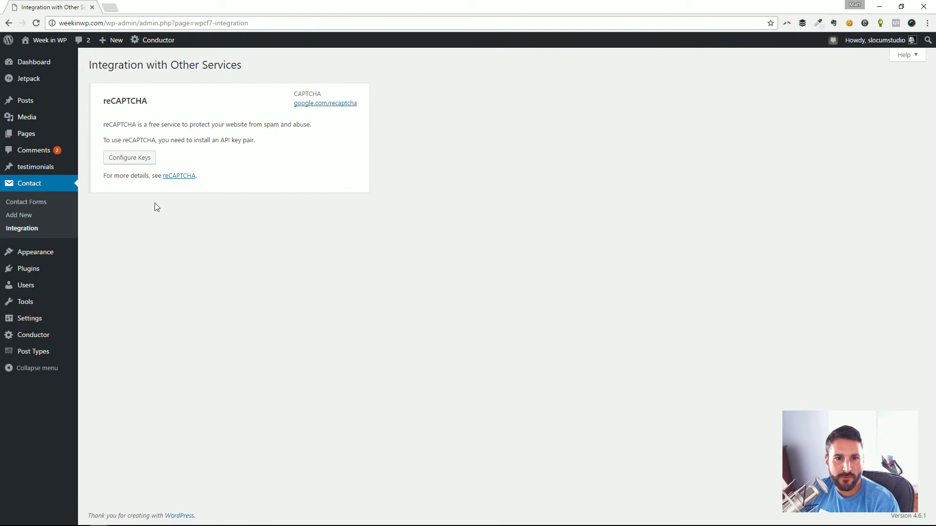
click(42, 203)
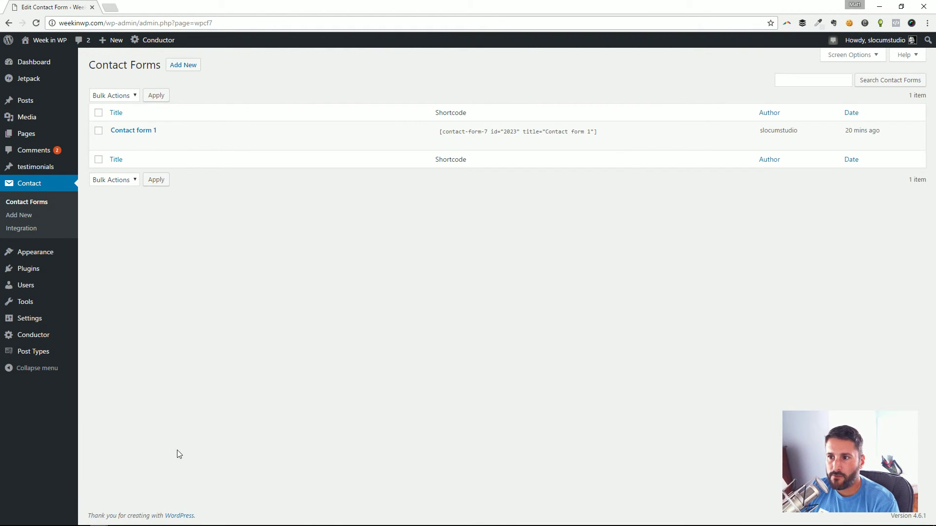
- Select the Contact form 1 shortcode, then open Home Page in the editor and check its shortcode
click(461, 134)
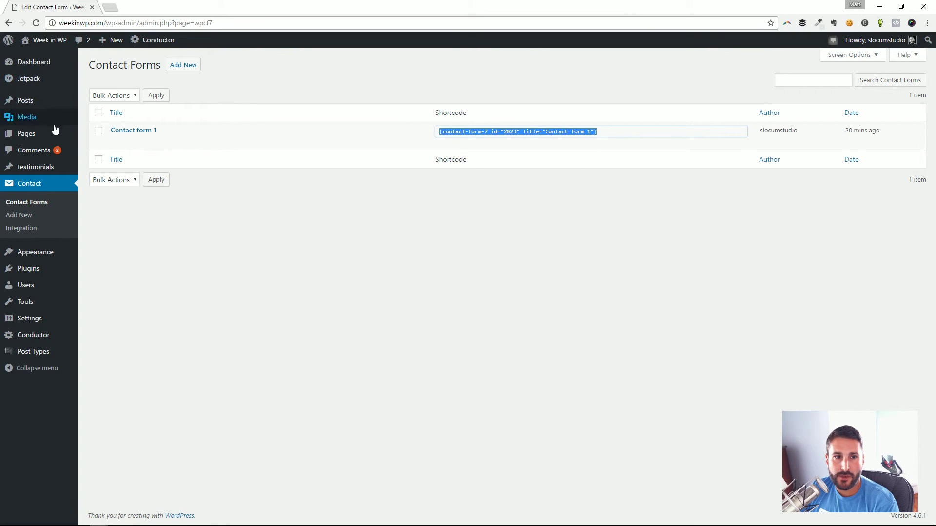
mouse_move(71, 135)
click(103, 139)
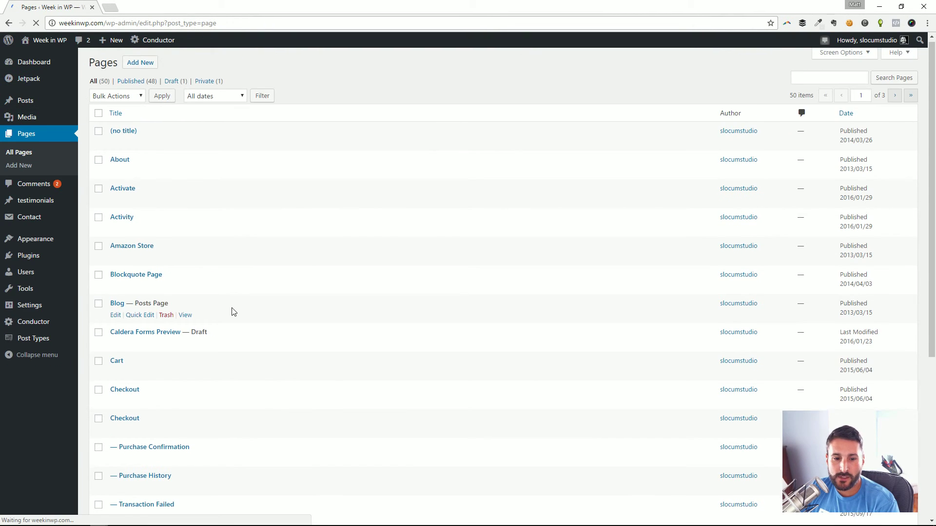
scroll(167, 425, down, 5)
click(116, 410)
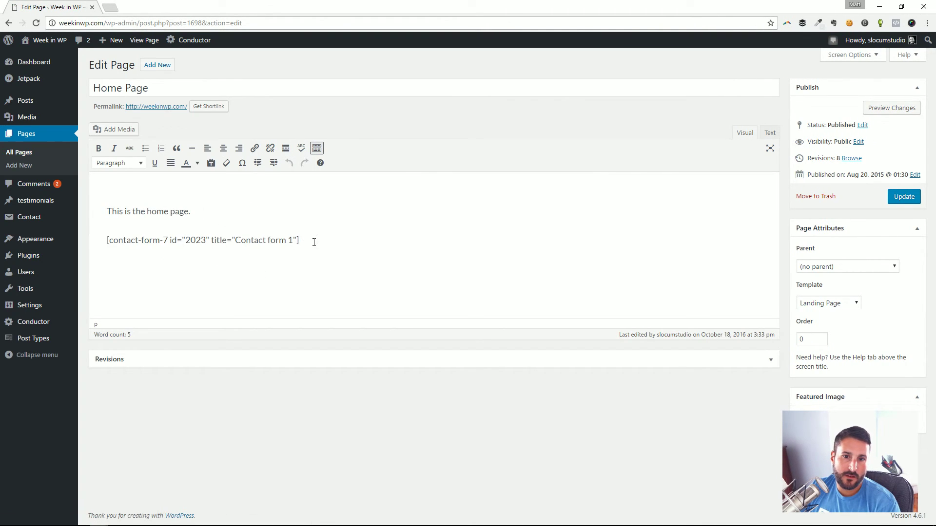
drag(314, 243, 51, 227)
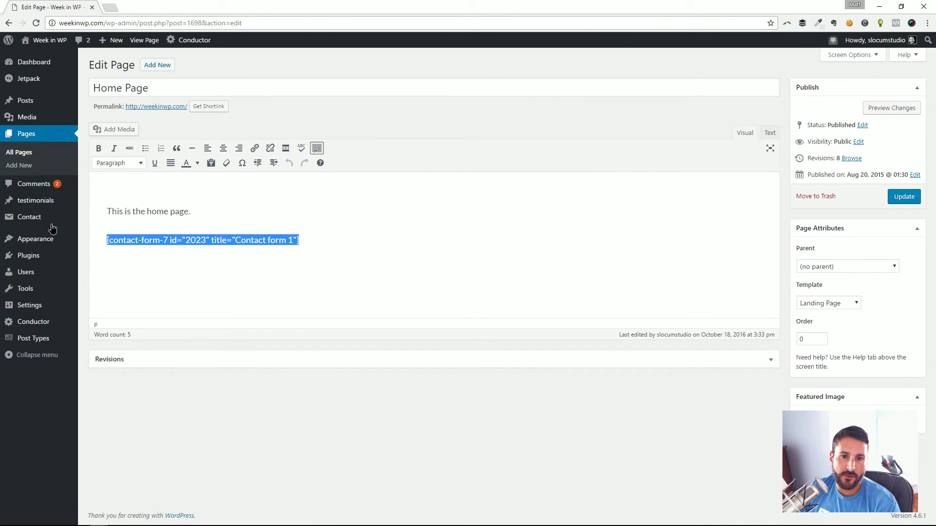
click(169, 240)
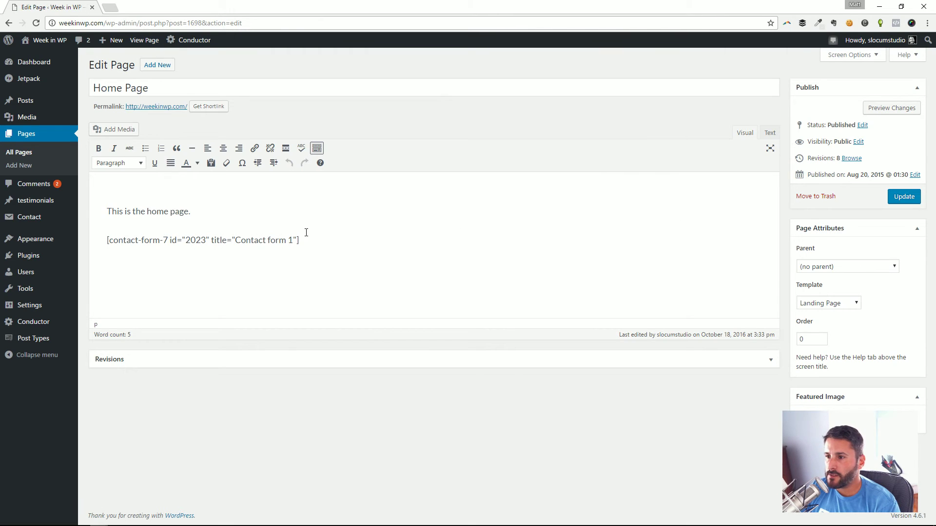
- Open the live home page and step through the contact form fields from Your Message
click(156, 107)
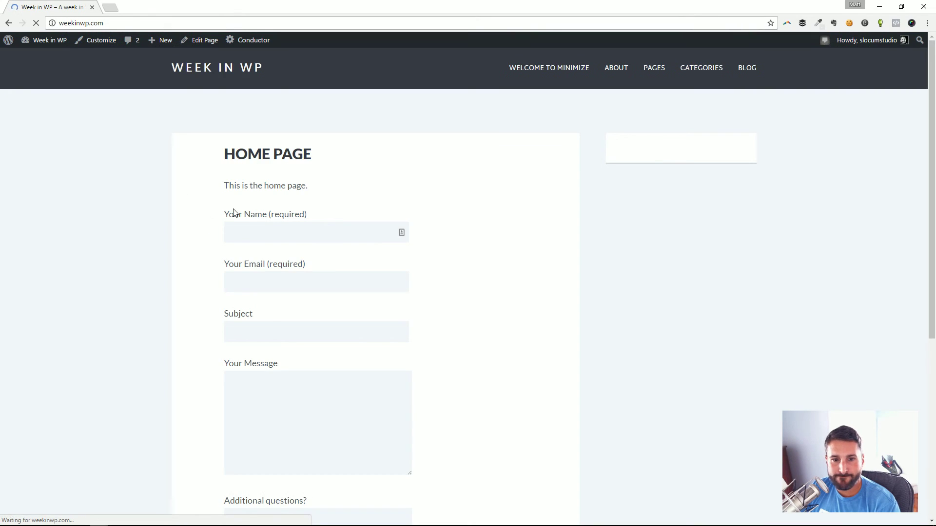
scroll(259, 290, down, 2)
click(281, 291)
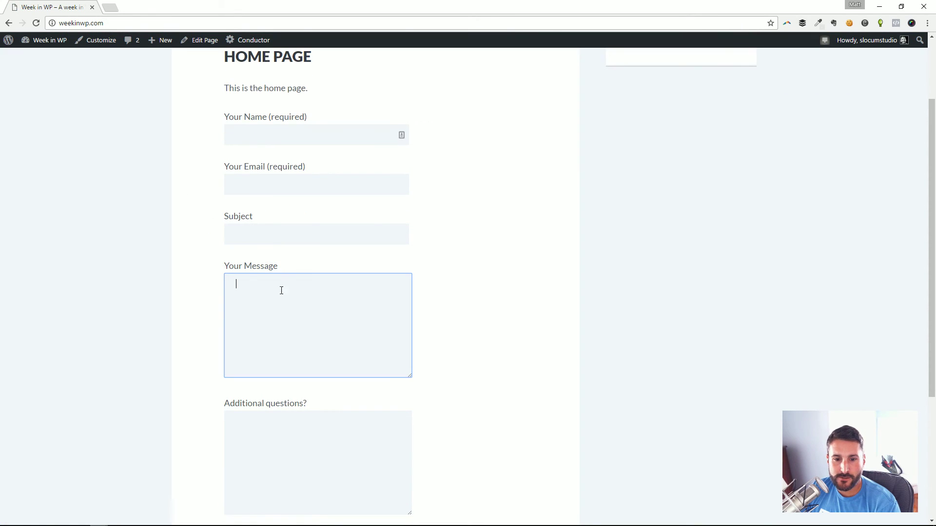
key(shift+Tab)
key(shift+Tab)
key(shift+Tab)
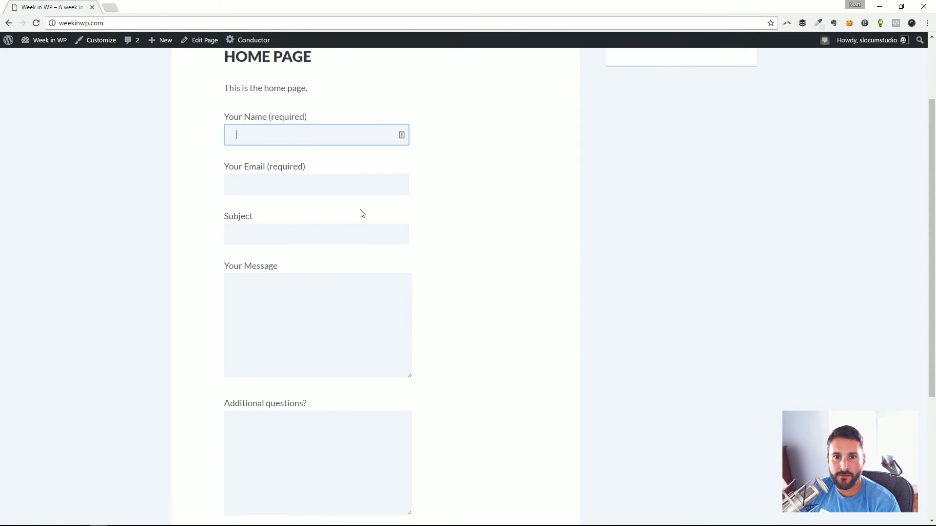
scroll(362, 213, down, 3)
- Check the new 'Additional questions?' box and its label below Your Message
click(314, 267)
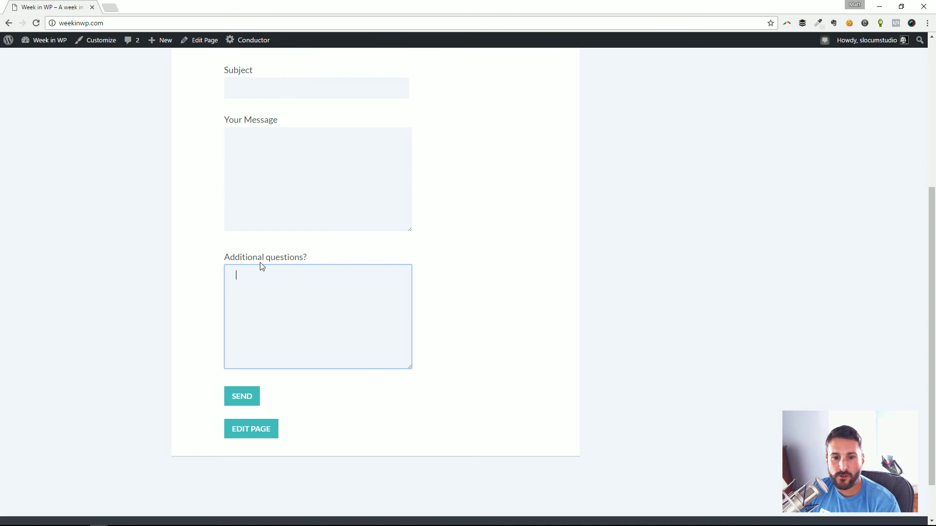
drag(315, 256, 195, 253)
click(322, 276)
scroll(322, 276, up, 4)
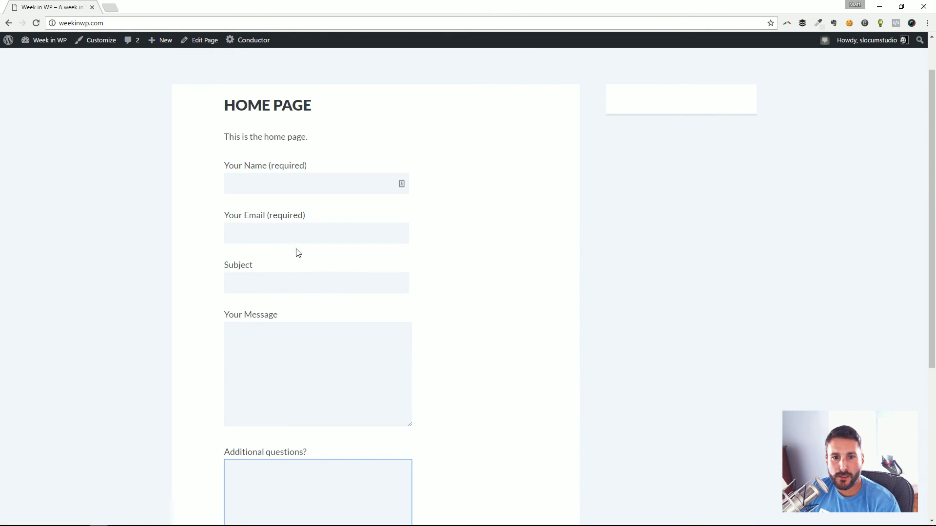
scroll(331, 327, up, 1)
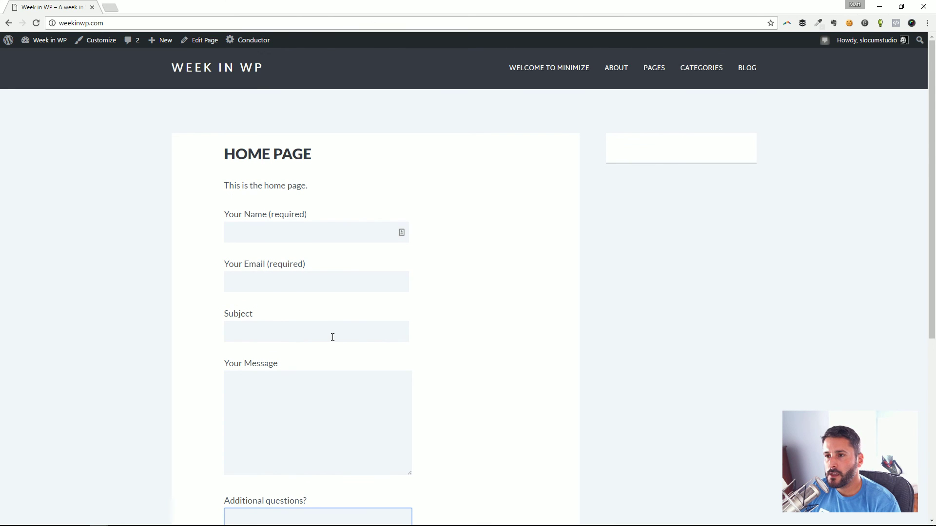